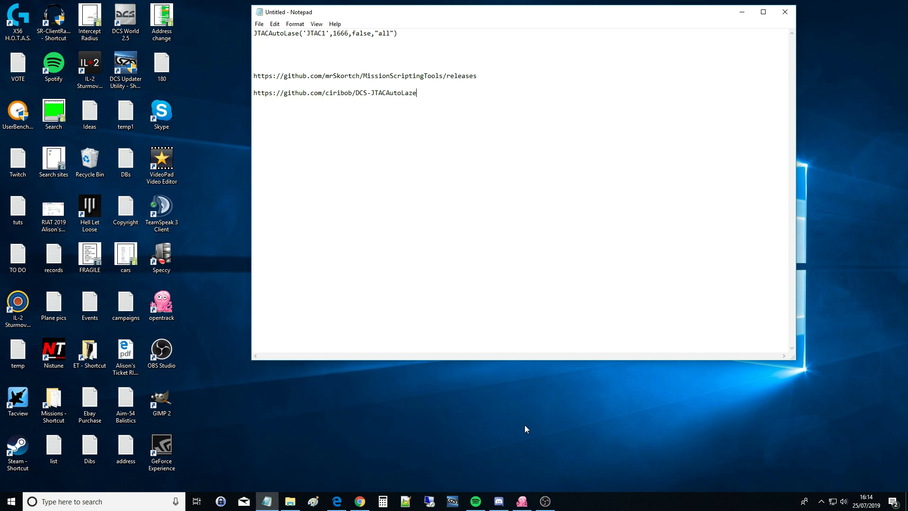
Copy the MissionScriptingTools releases link from the Notepad note.
drag(608, 18, 715, 20)
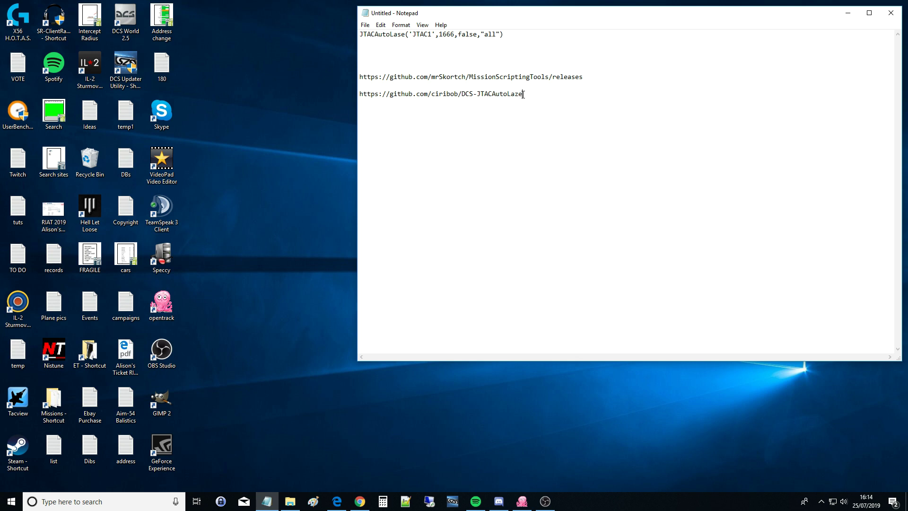
drag(583, 79, 359, 77)
key(ctrl+c)
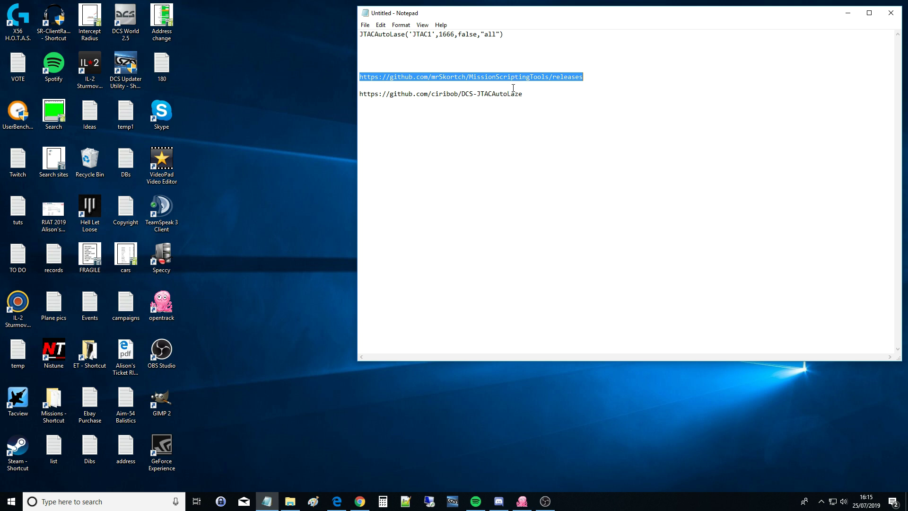
drag(523, 94, 359, 100)
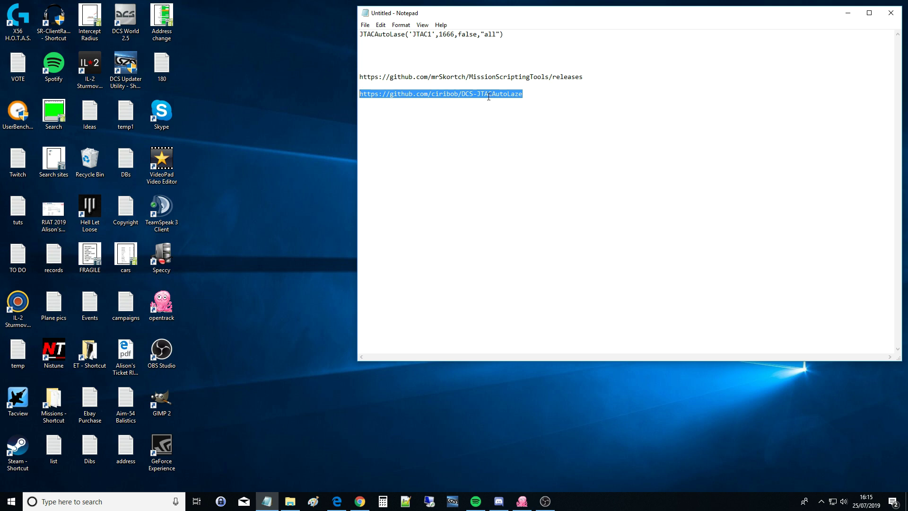
drag(584, 77, 363, 74)
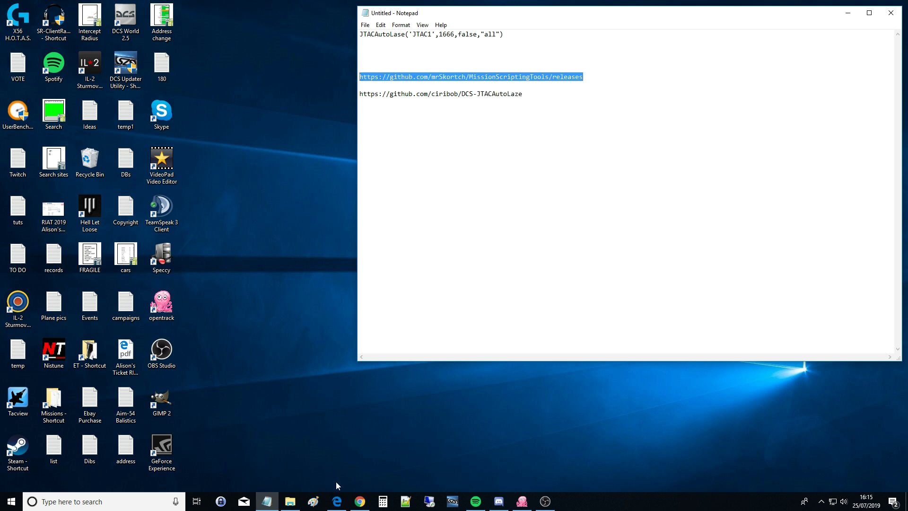
Switch to Microsoft Edge and load the copied MissionScriptingTools releases address.
right_click(337, 501)
click(331, 450)
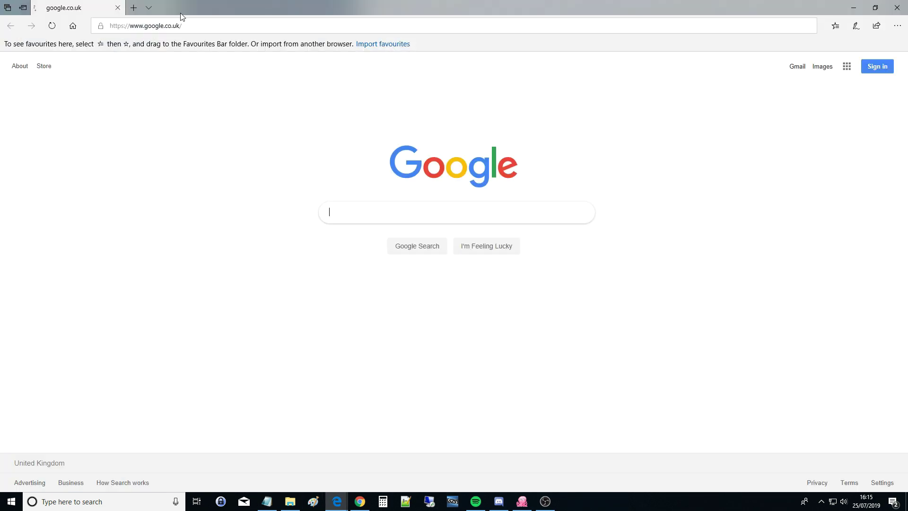
click(184, 21)
key(ctrl+v)
key(Return)
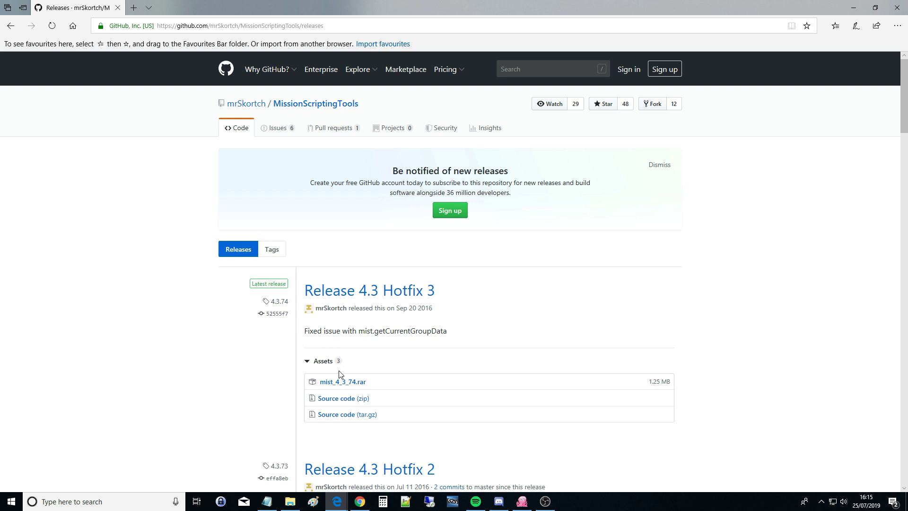
Download mist_4_3_74.rar from Release 4.3 Hotfix 3 and save it in the Downloads folder.
click(345, 382)
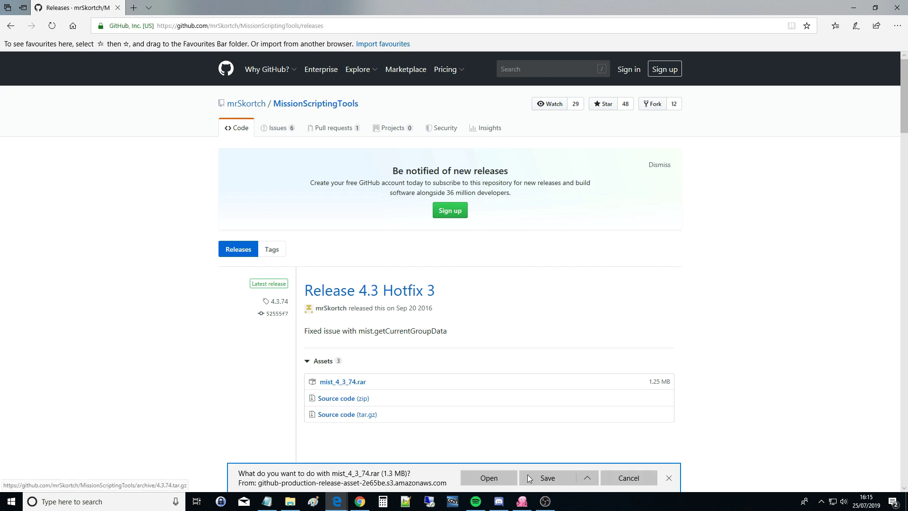
click(587, 477)
click(534, 463)
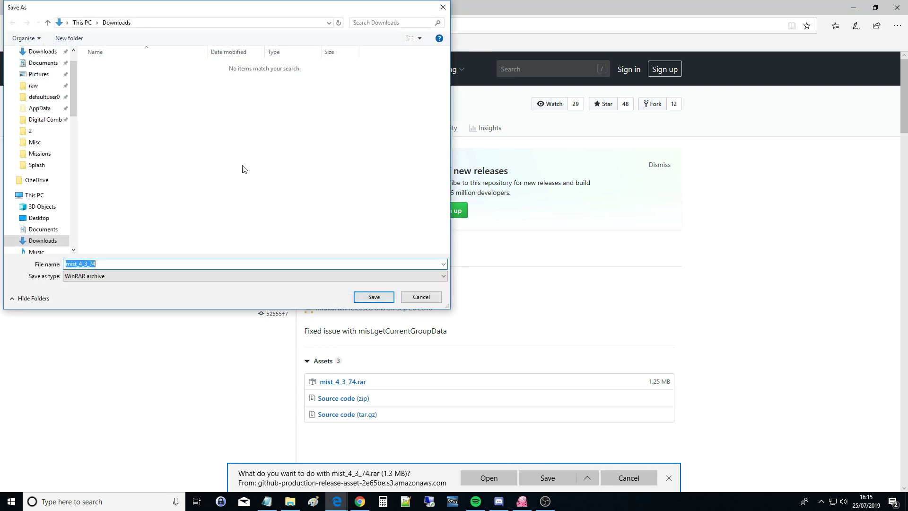
click(367, 297)
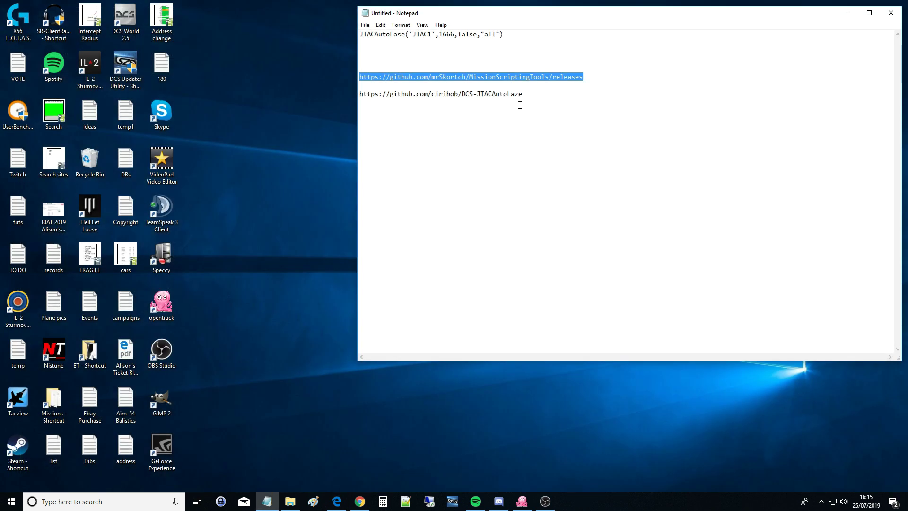
Copy the DCS-JTACAutoLaze repository link from the Notepad note.
drag(523, 95, 344, 84)
click(511, 94)
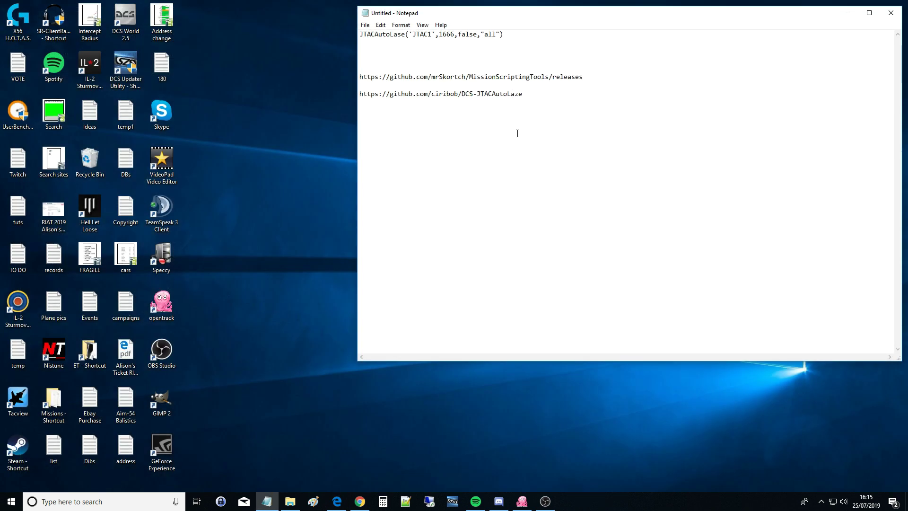
drag(523, 95, 350, 94)
key(ctrl+c)
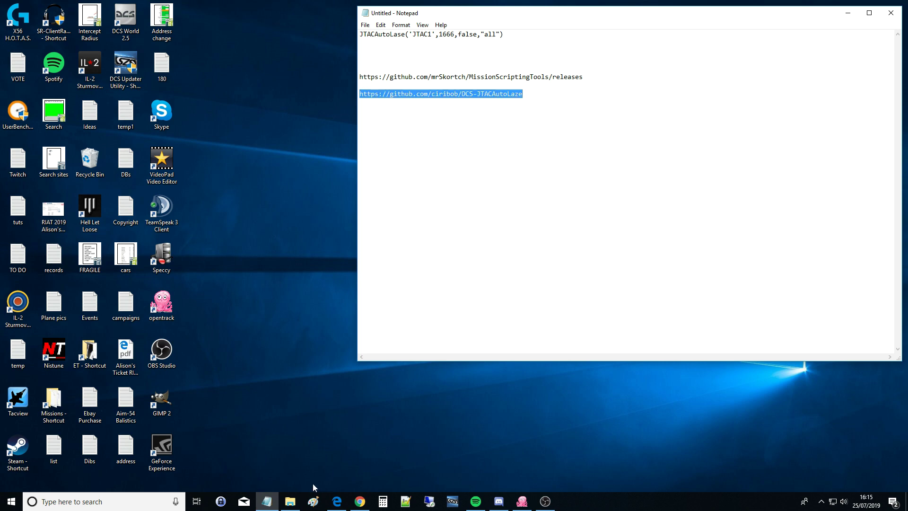
Load the copied DCS-JTACAutoLaze address in Microsoft Edge and open the JTACAutoLase.lua file in the repository.
right_click(334, 501)
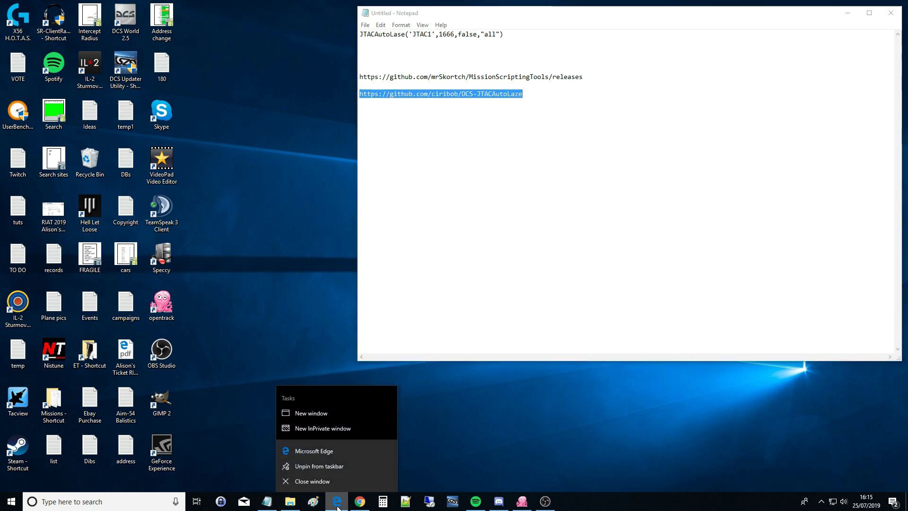
click(309, 450)
click(163, 25)
key(ctrl+v)
key(Return)
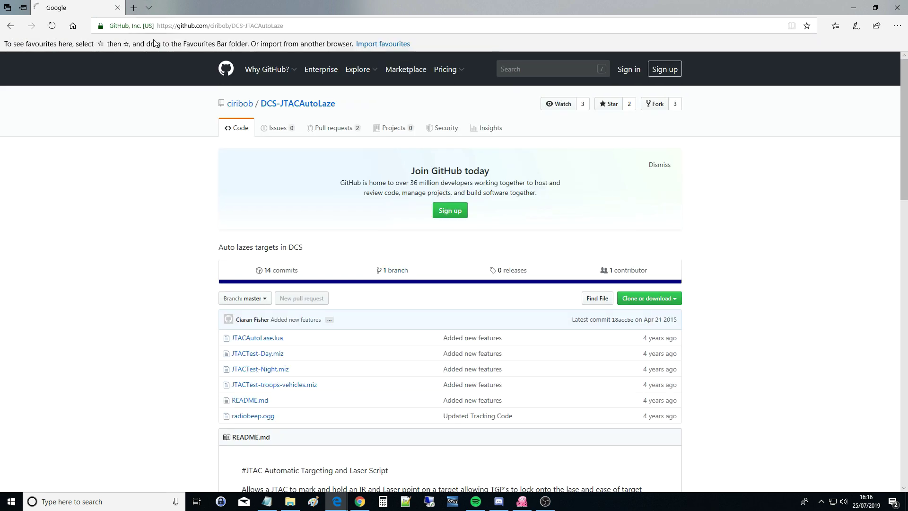
scroll(140, 183, down, 1)
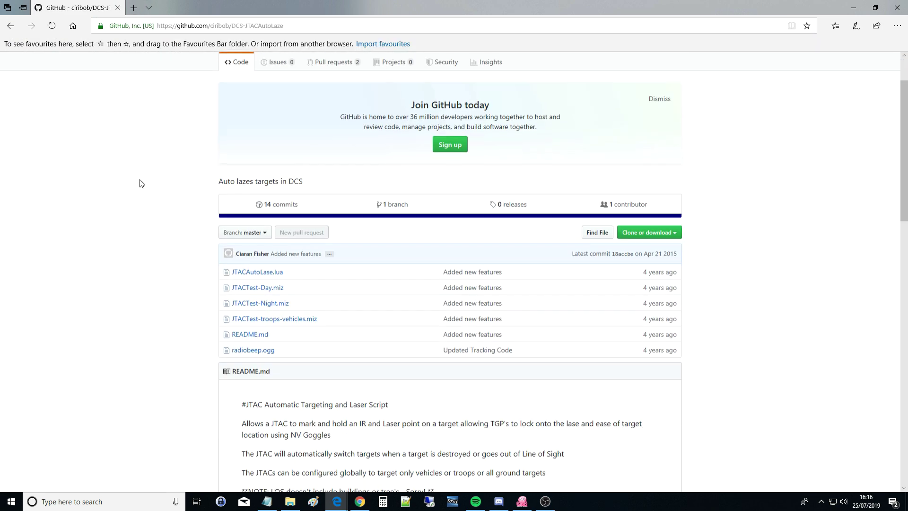
click(263, 273)
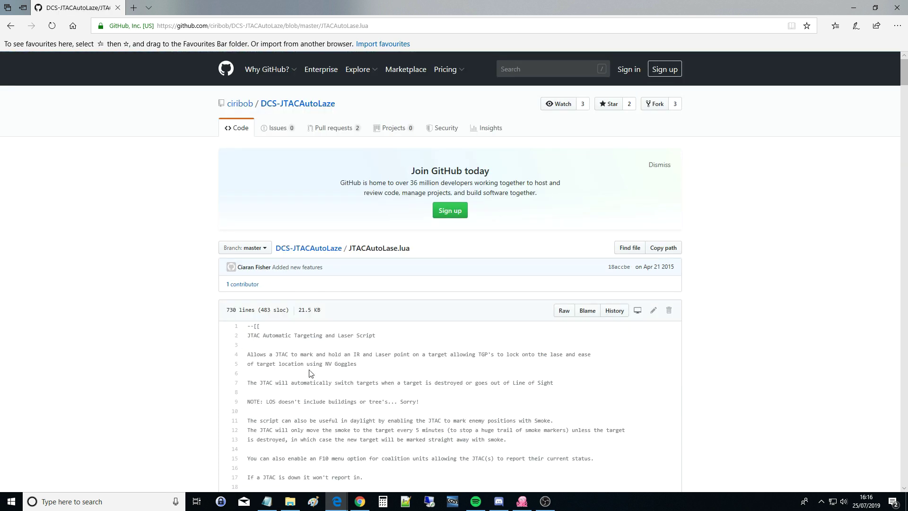
Try to select the entire JTACAutoLase.lua code on its GitHub file page.
key(ctrl+a)
click(303, 354)
drag(247, 330, 321, 398)
scroll(409, 397, down, 4)
scroll(397, 402, down, 20)
scroll(412, 282, down, 20)
scroll(396, 273, down, 20)
scroll(359, 271, down, 20)
scroll(770, 261, up, 20)
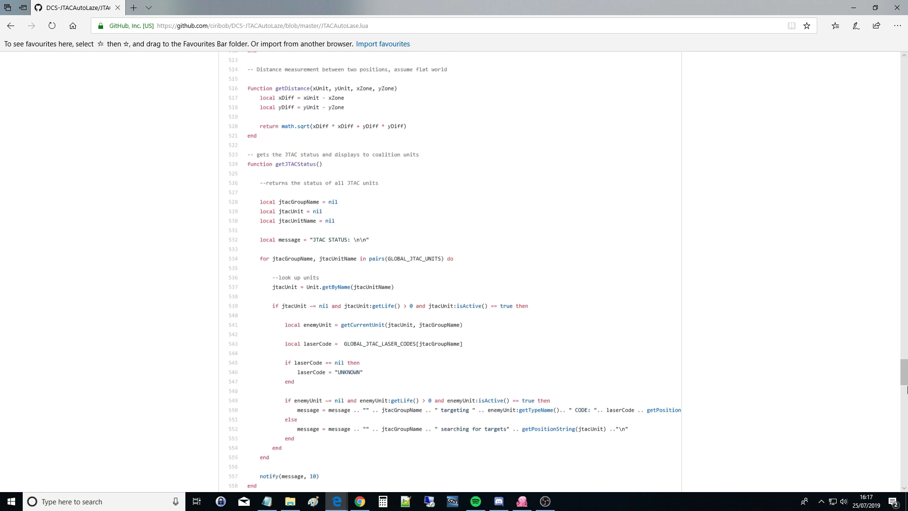
scroll(906, 89, up, 3)
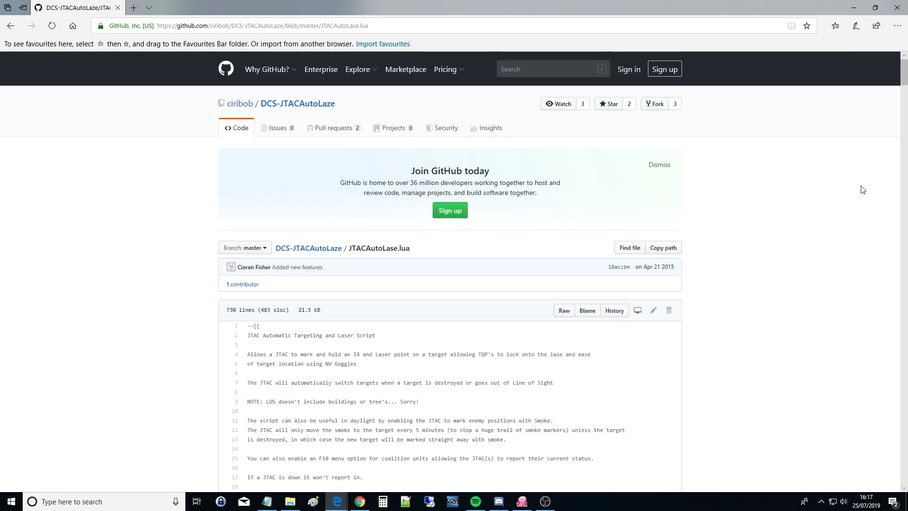
Copy the whole script from the raw view of JTACAutoLase.lua and paste it into an empty Notepad++ document.
click(564, 310)
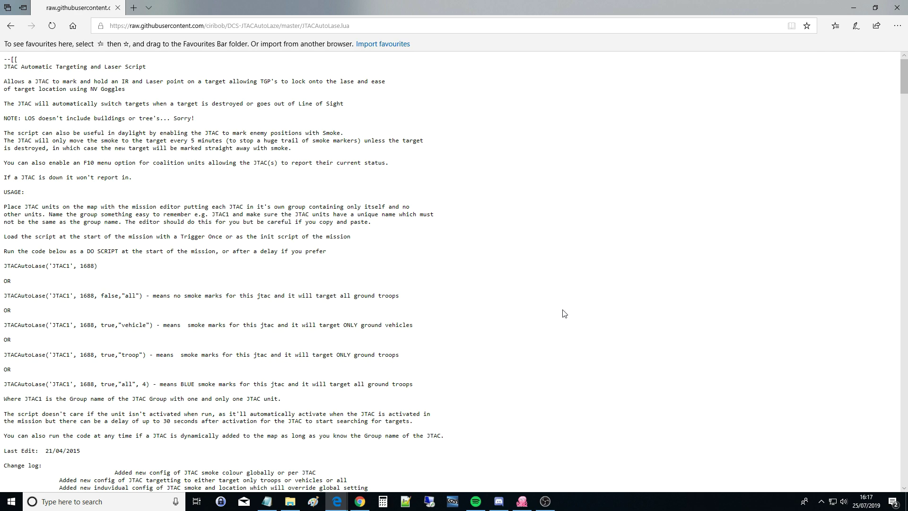
scroll(440, 288, down, 20)
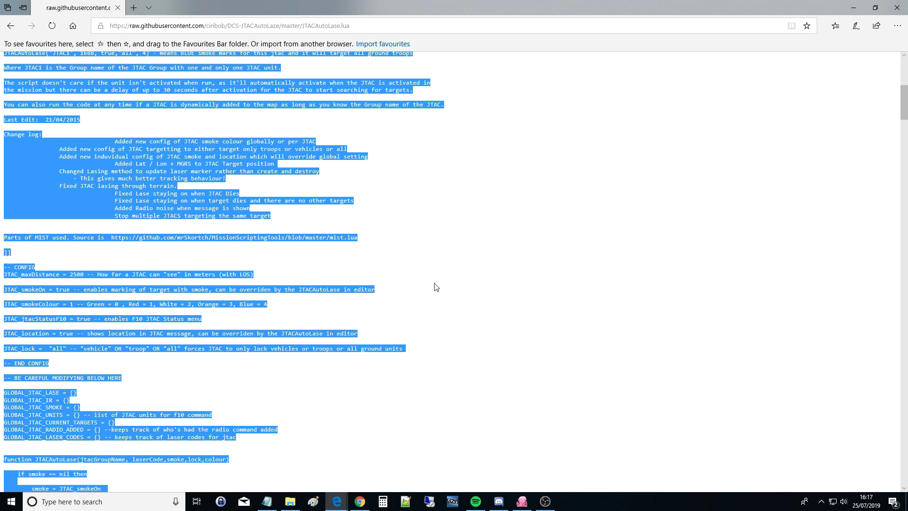
click(406, 502)
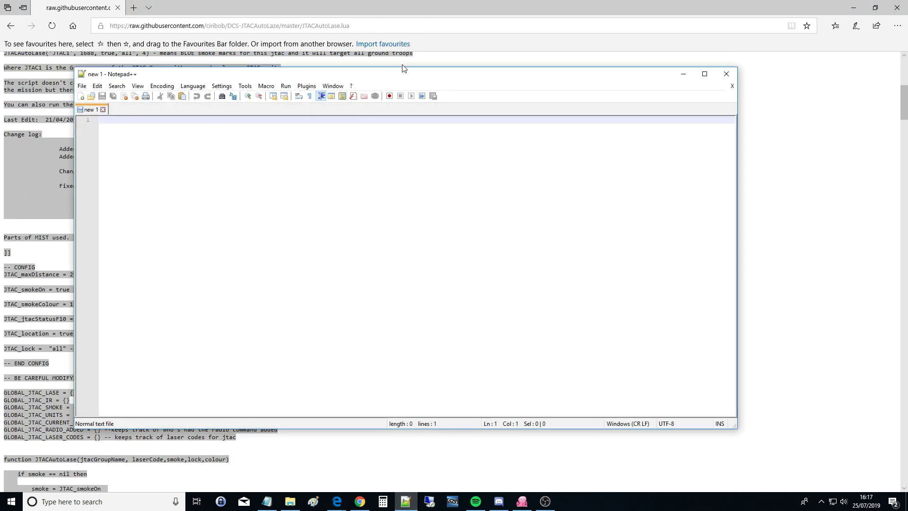
drag(402, 71, 378, 38)
drag(710, 388, 798, 451)
key(ctrl+v)
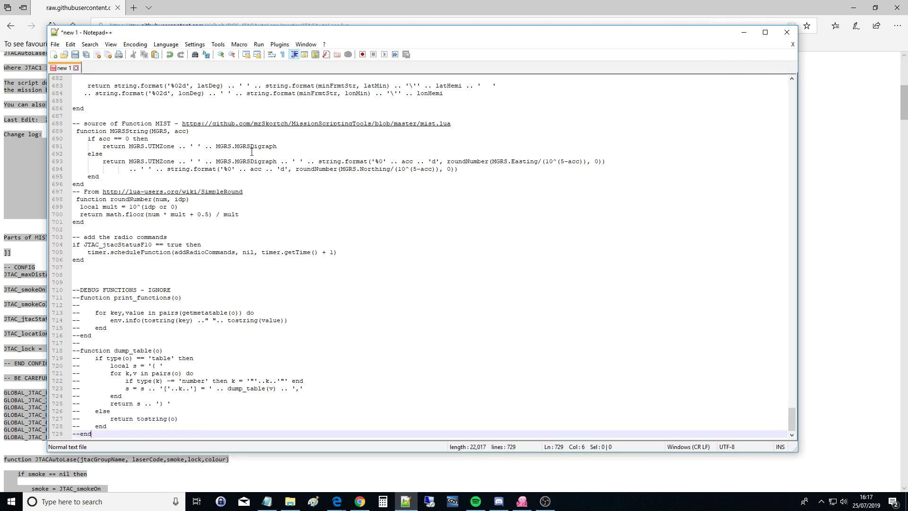
scroll(259, 169, up, 20)
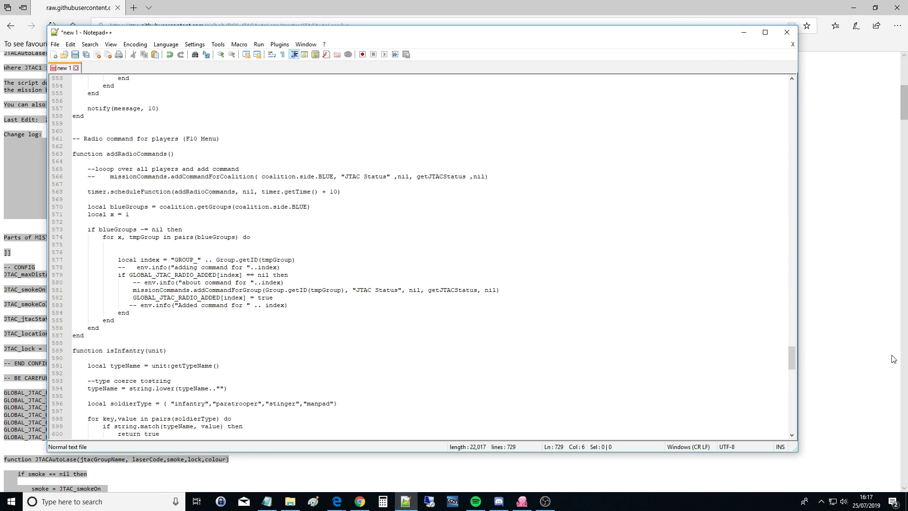
drag(788, 363, 792, 90)
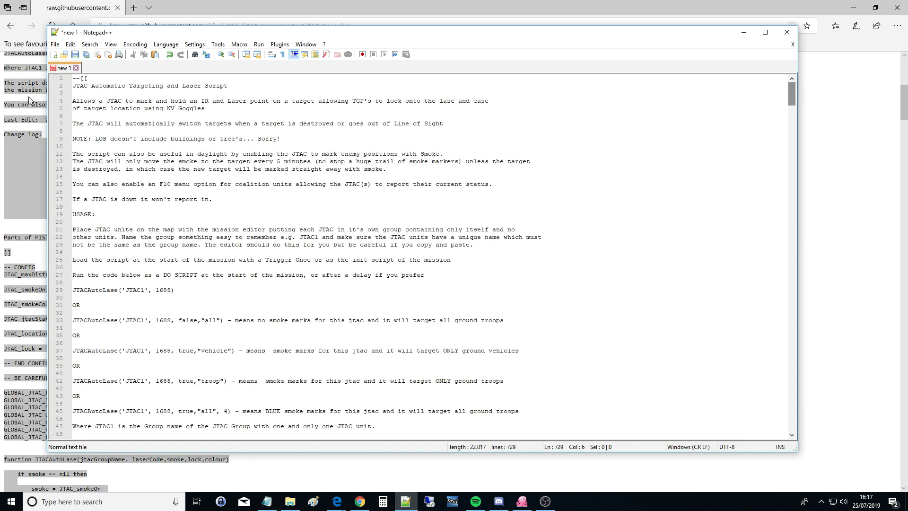
Start saving the pasted script as a new file and choose the Downloads folder as its location.
click(56, 45)
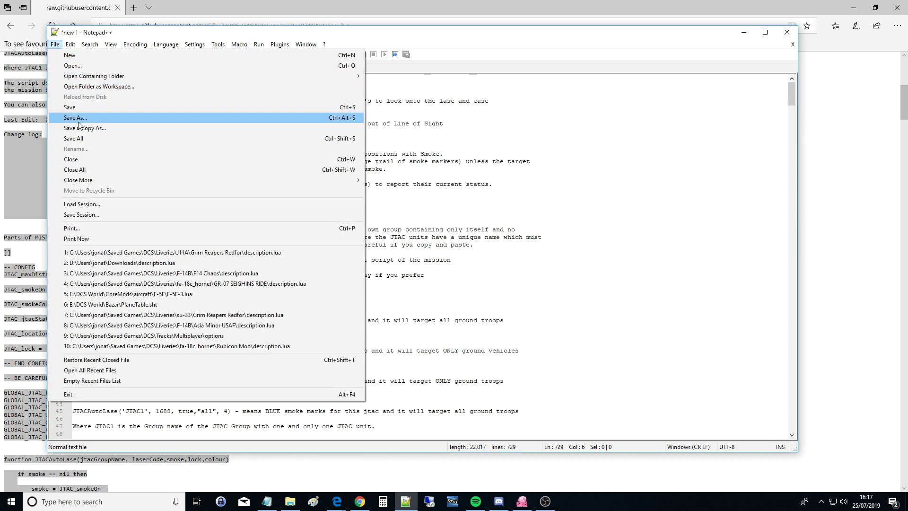
click(85, 118)
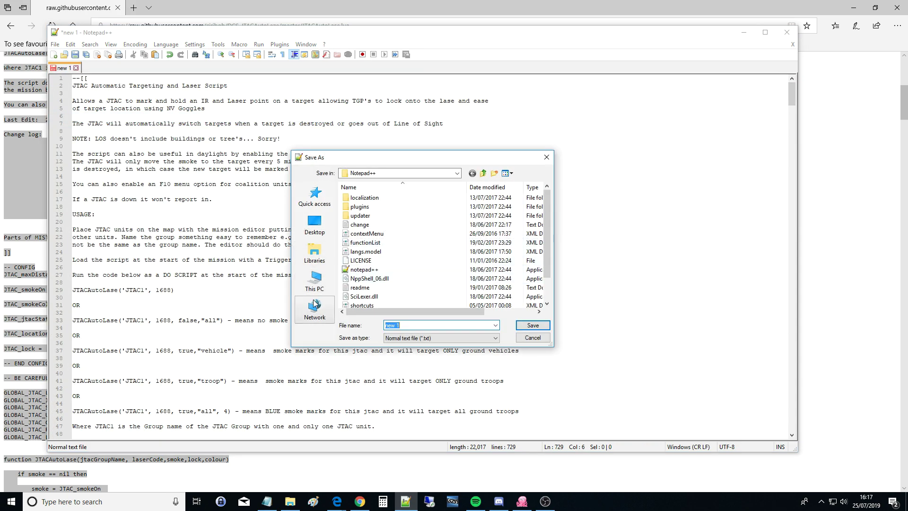
click(315, 223)
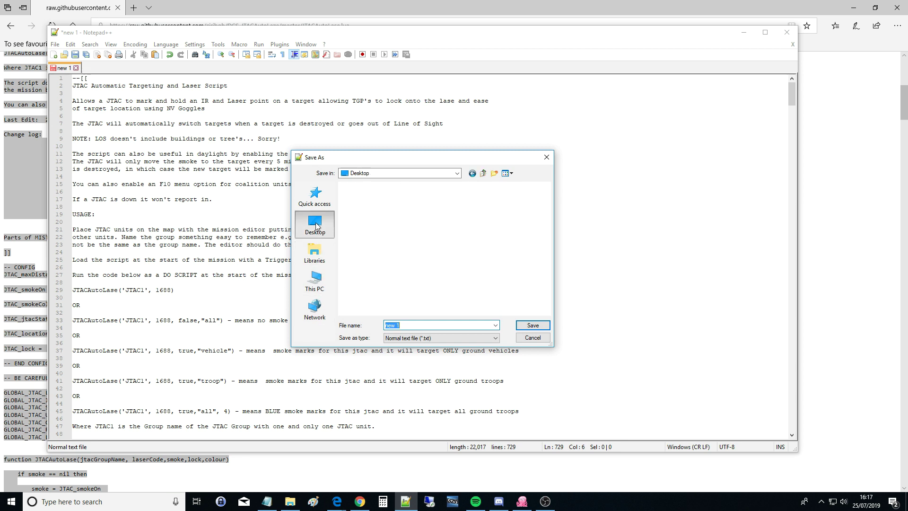
scroll(314, 284, down, 5)
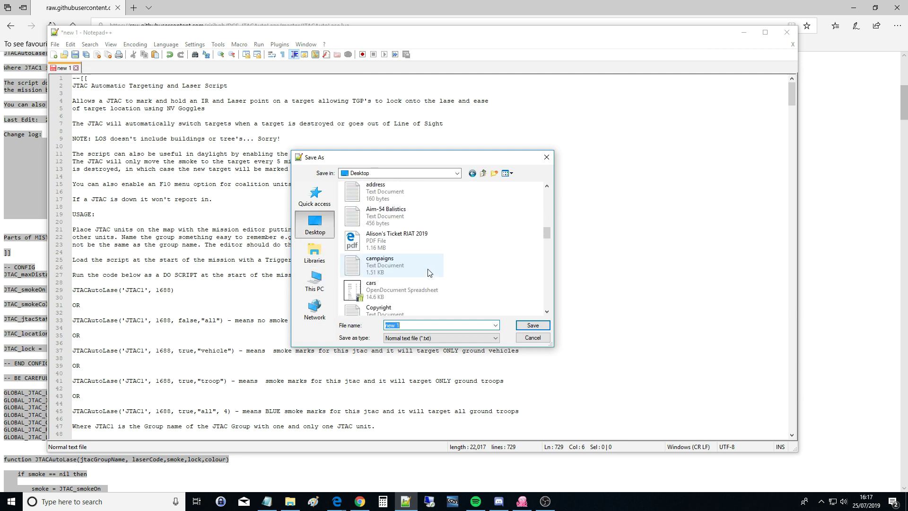
click(308, 283)
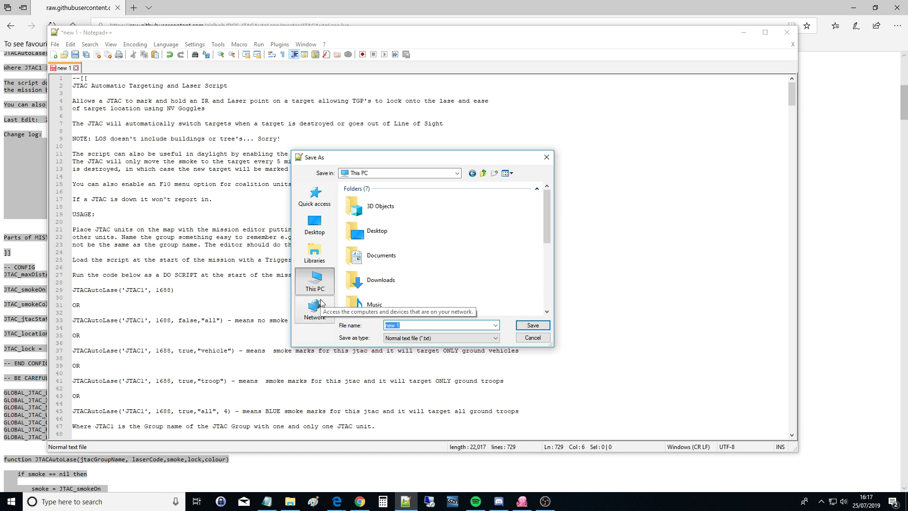
double_click(376, 280)
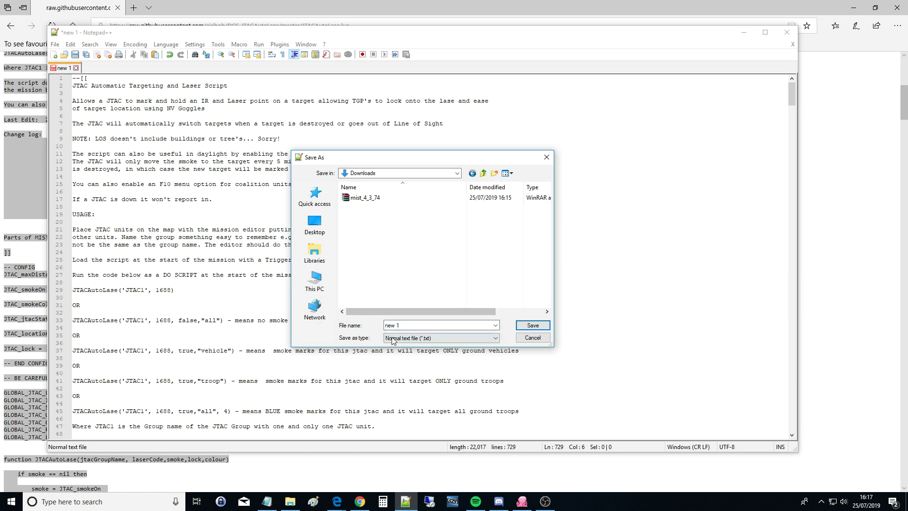
Save the script as JTACAutoLaze.lua with the file type All types, and close Notepad++.
text(JTACAutoLaze)
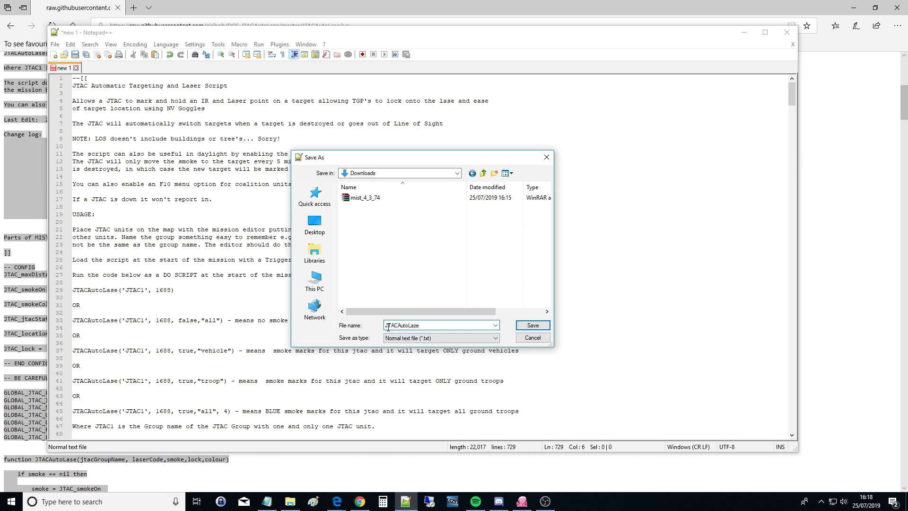
click(433, 341)
scroll(434, 267, down, 5)
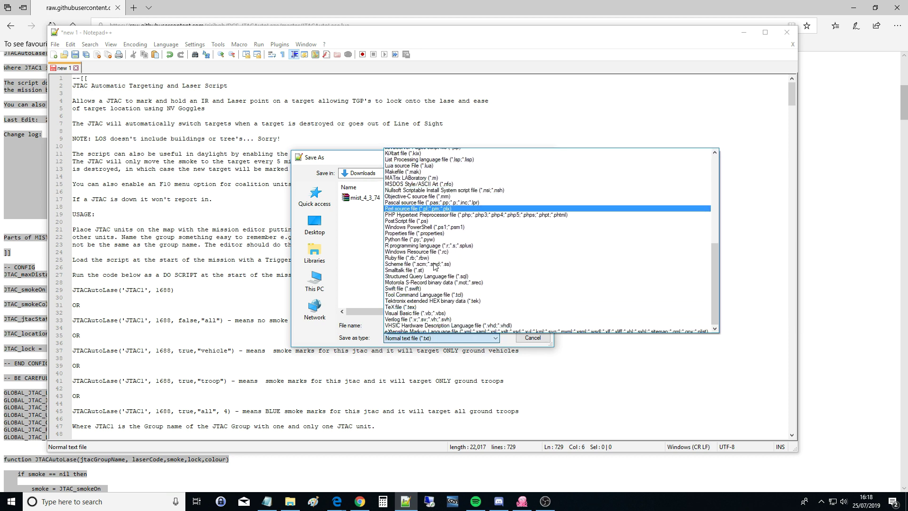
scroll(409, 157, up, 15)
click(408, 152)
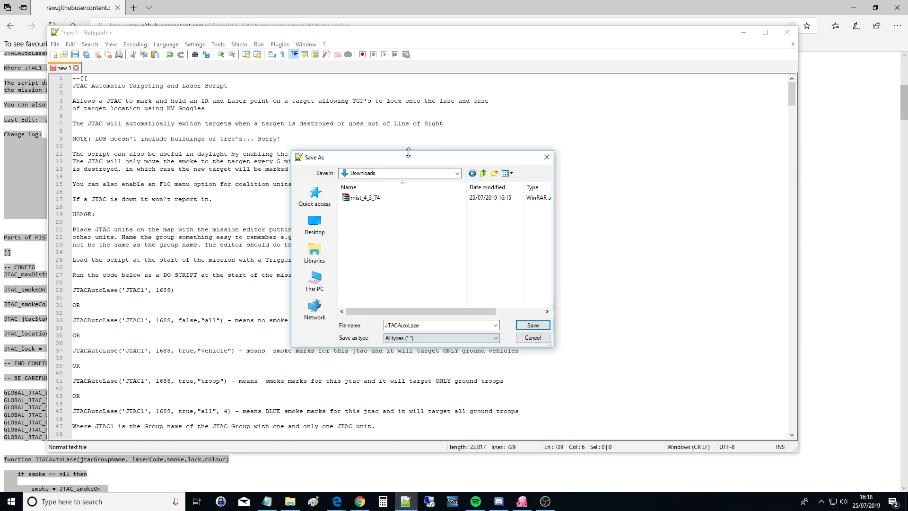
click(431, 329)
click(431, 329)
text(.lua)
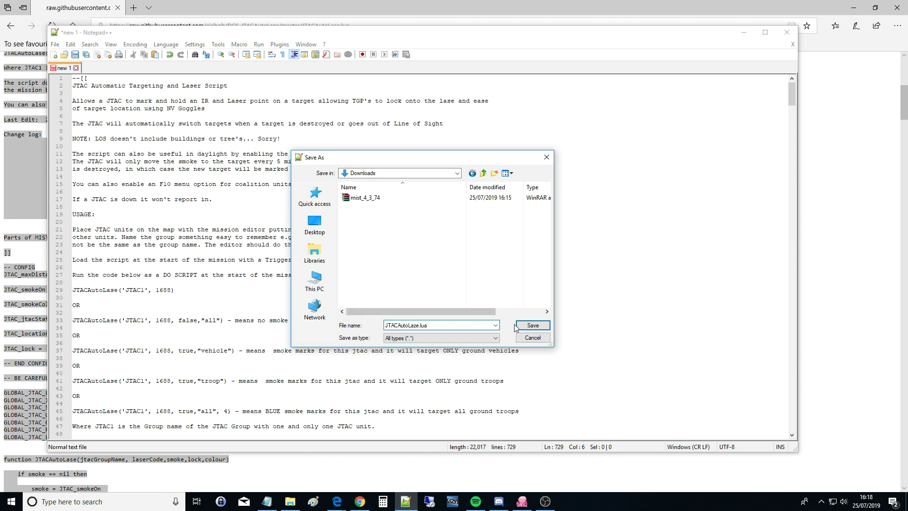
key(Return)
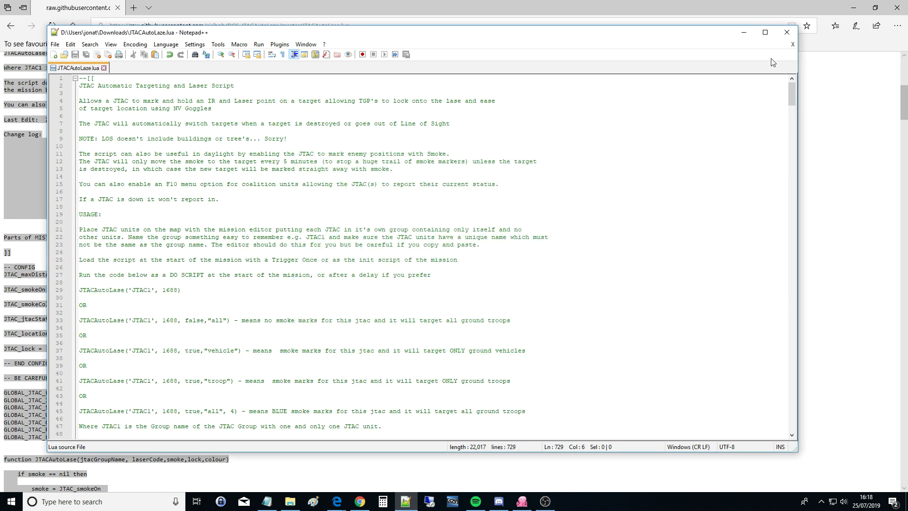
click(787, 32)
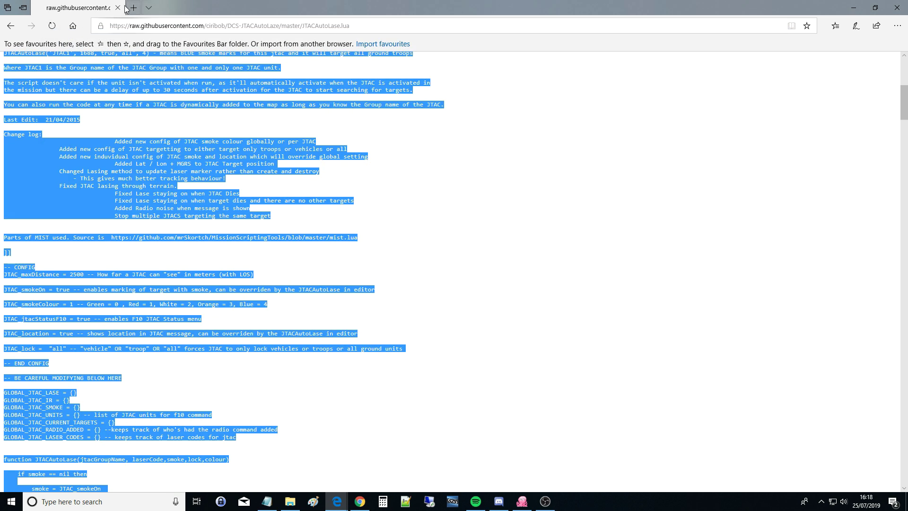
Close the raw script's browser tab and extract mist_4_3_74.lua from the mist_4_3_74 archive into the Downloads folder.
click(117, 7)
click(290, 501)
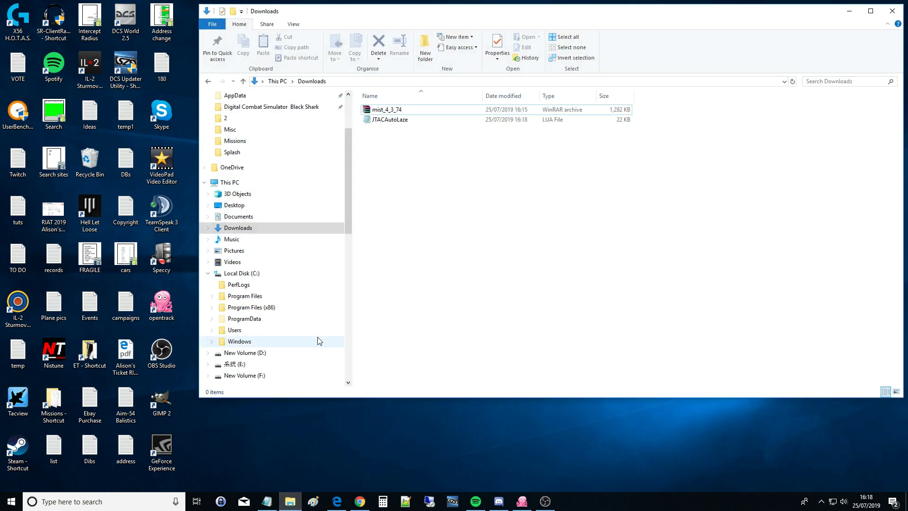
click(235, 228)
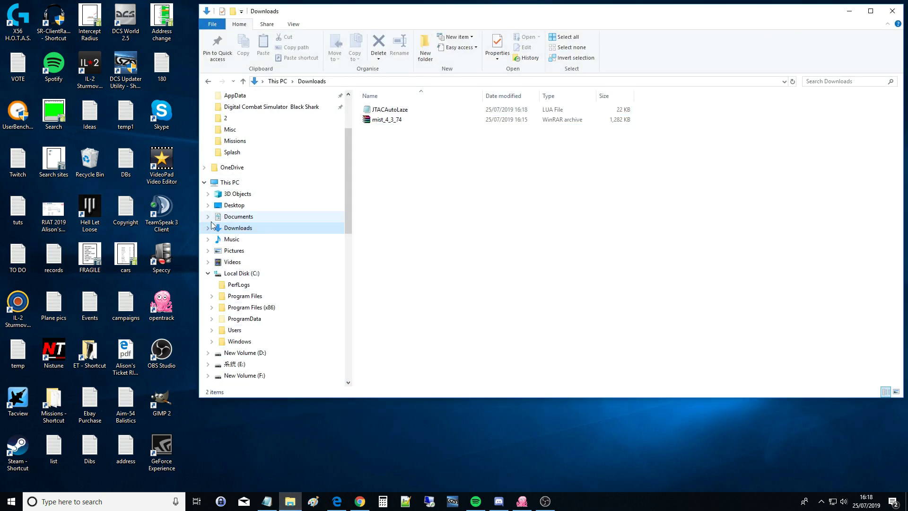
double_click(384, 121)
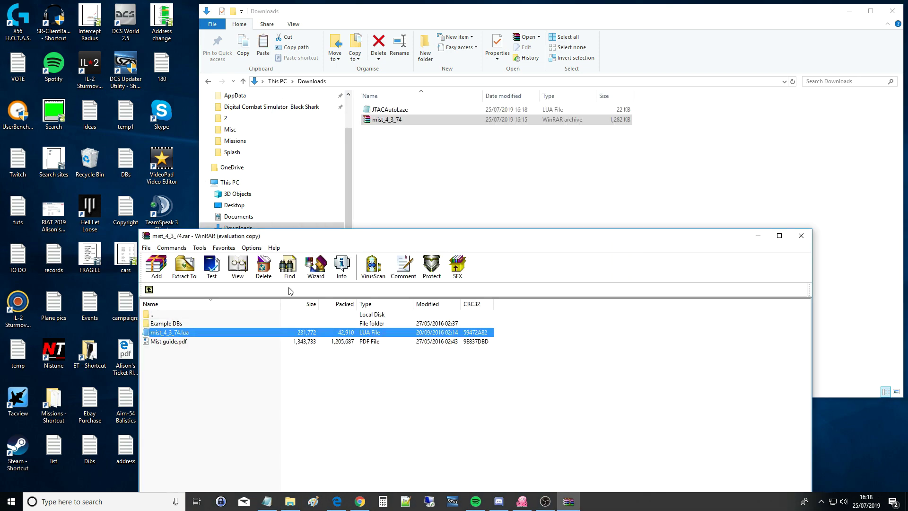
drag(312, 333, 399, 188)
click(446, 402)
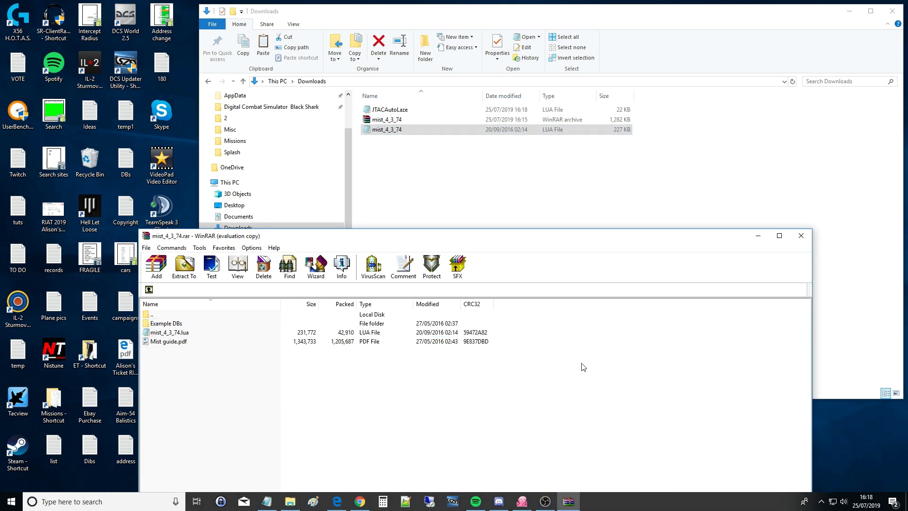
Close the archive window and delete the mist_4_3_74 WinRAR archive from Downloads.
click(801, 236)
click(397, 121)
key(Delete)
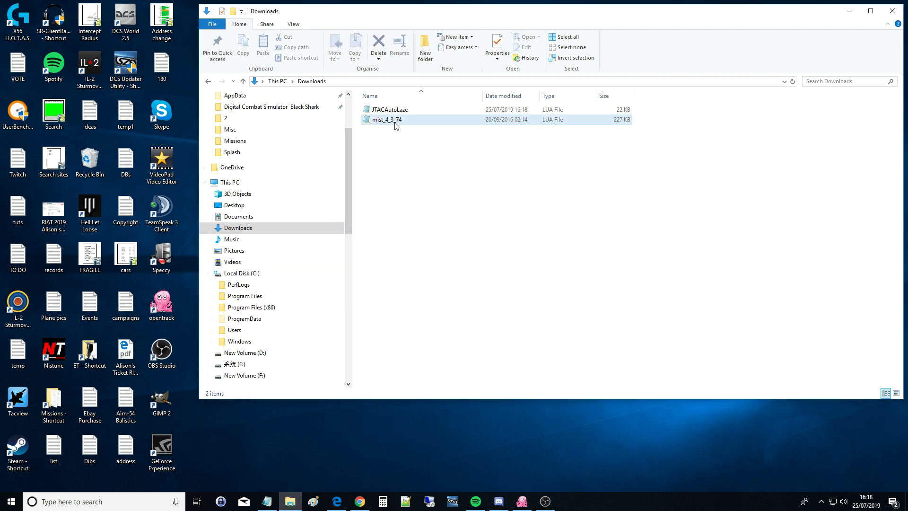
Open the mist_4_3_74 Lua file to look through its code, and close it.
double_click(398, 119)
scroll(458, 159, down, 8)
scroll(458, 159, down, 20)
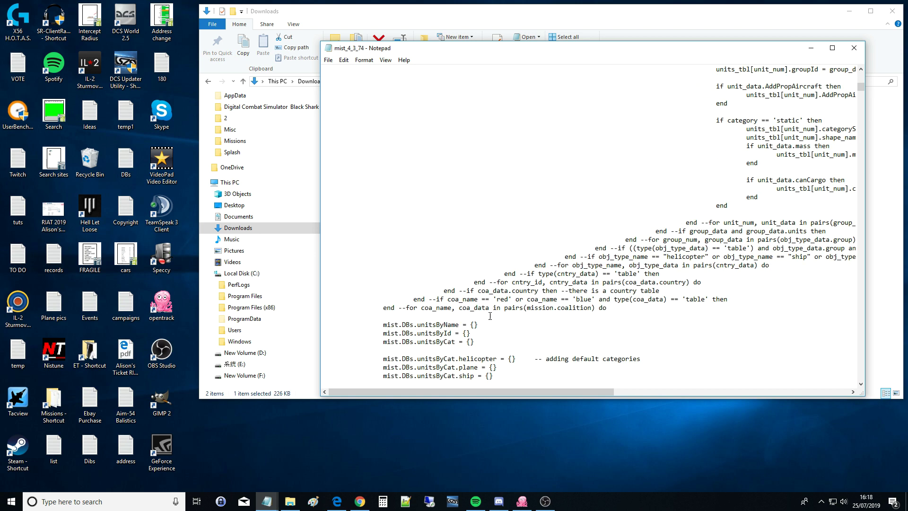
scroll(477, 330, down, 10)
scroll(400, 188, up, 20)
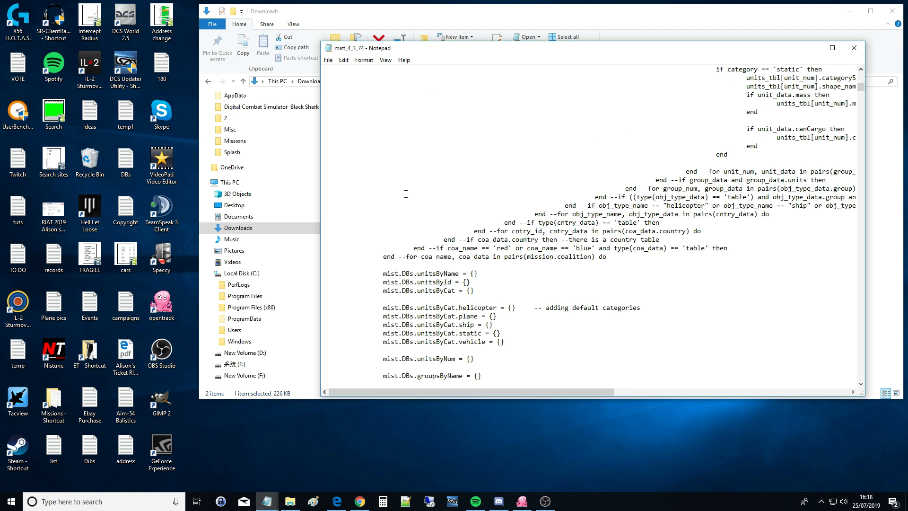
scroll(416, 196, up, 13)
click(855, 48)
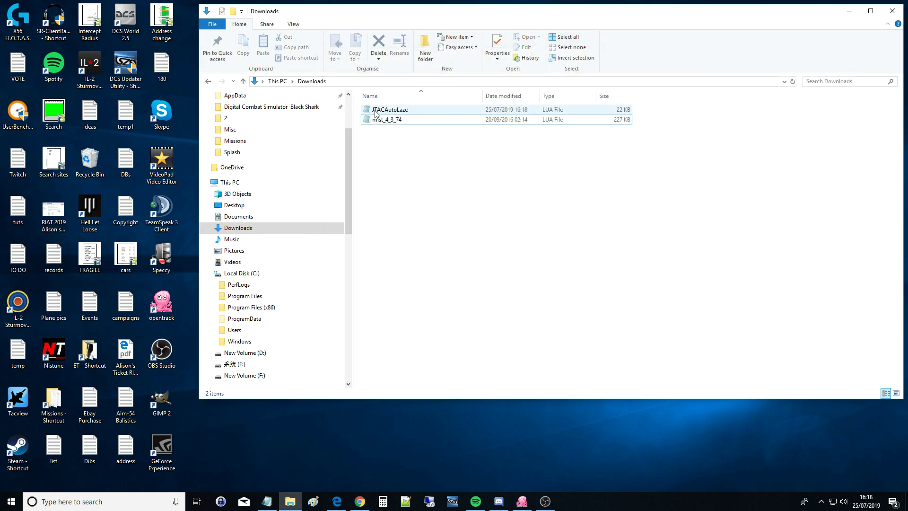
Open the JTACAutoLaze Lua file to check its usage notes and code, and close it.
double_click(384, 111)
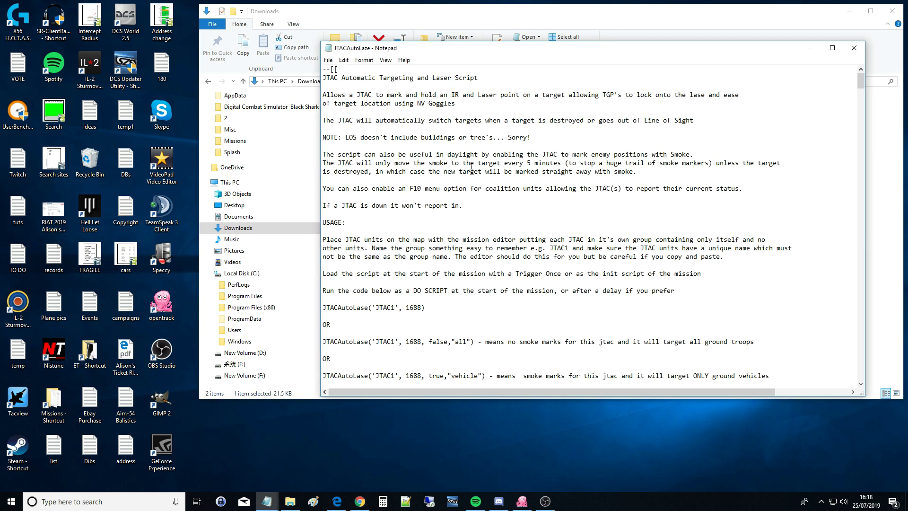
scroll(471, 166, down, 20)
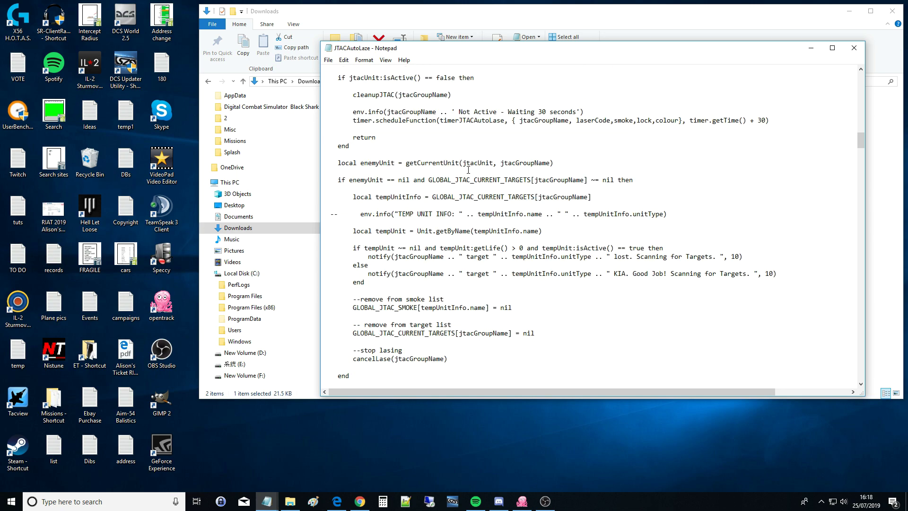
scroll(468, 169, up, 20)
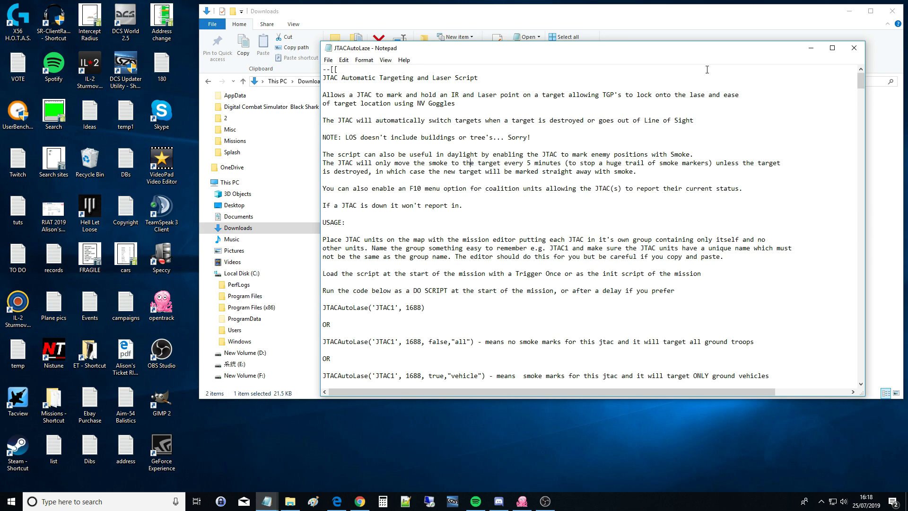
click(854, 48)
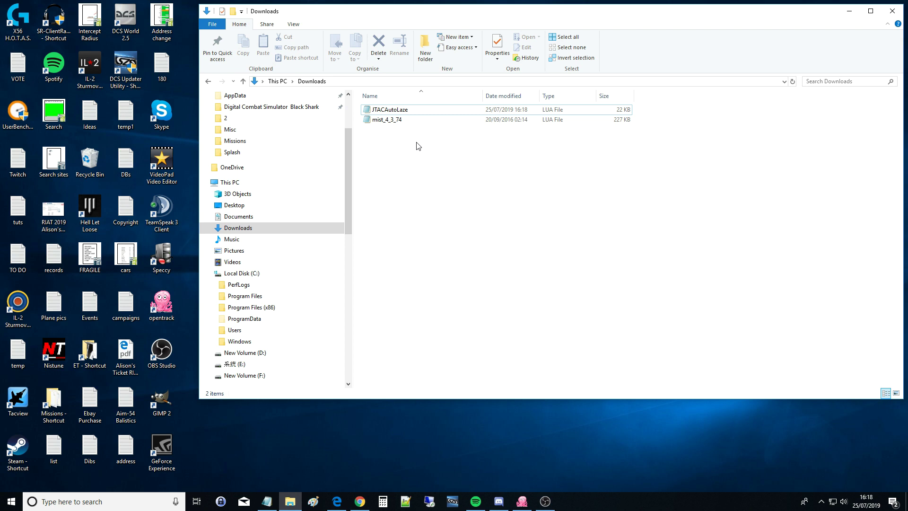
click(400, 112)
click(601, 226)
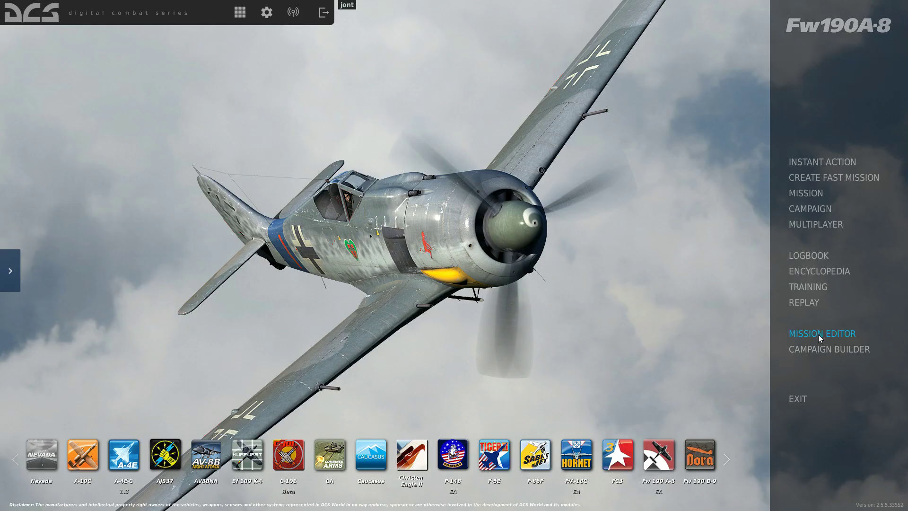
Switch to DCS World and create a new mission on the Caucasus map in the Mission Editor.
click(818, 334)
click(17, 32)
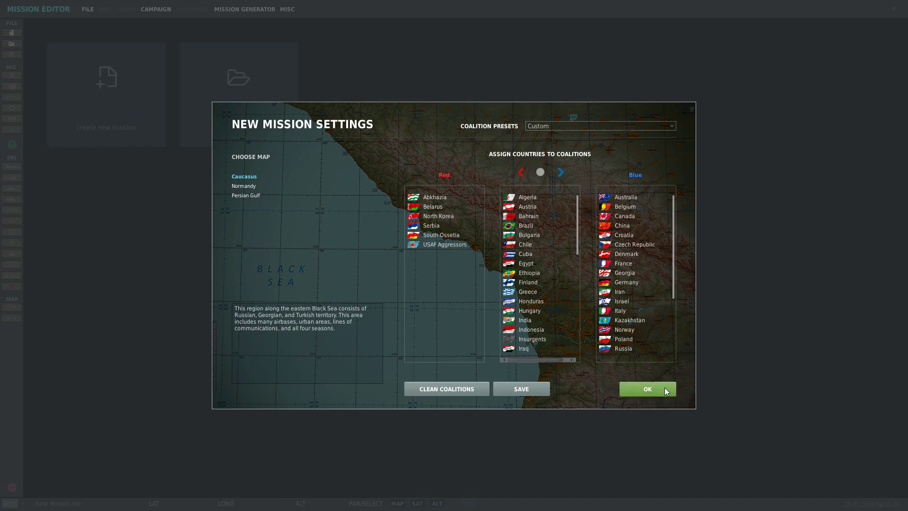
click(647, 389)
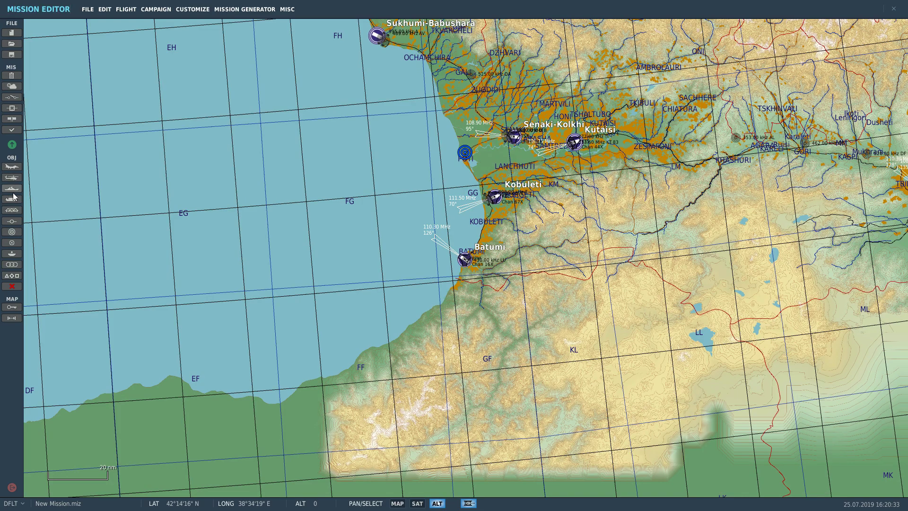
Place an APC AAV-7 vehicle group just south of the river at KM57 and expand it to about ten units.
click(12, 199)
scroll(543, 120, up, 6)
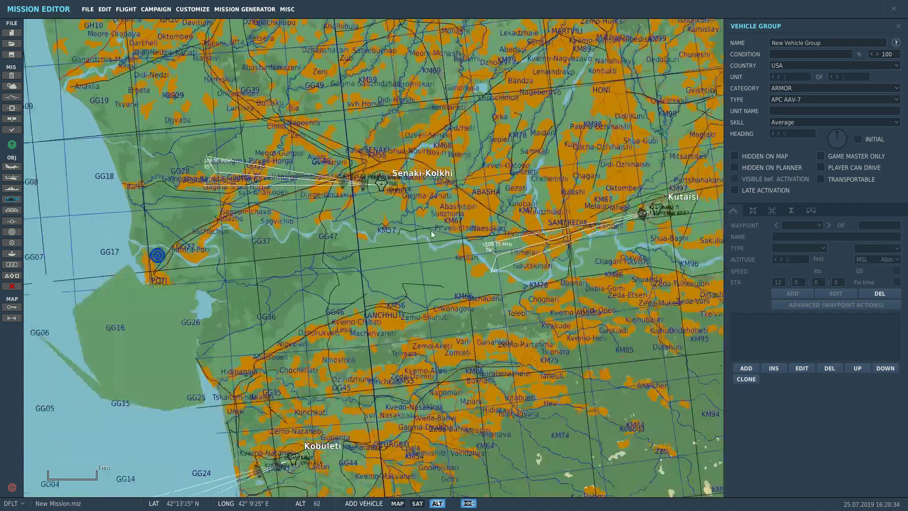
scroll(370, 251, up, 8)
click(421, 223)
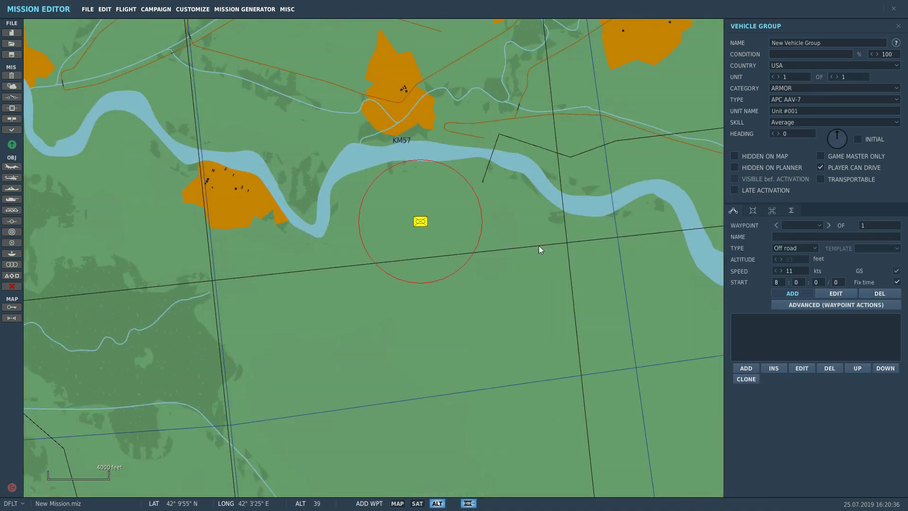
click(833, 77)
click(836, 76)
click(836, 76)
click(835, 77)
click(836, 76)
click(836, 77)
click(835, 76)
click(836, 76)
click(836, 76)
Set the vehicle group's country to USAF Aggressors.
click(823, 66)
scroll(792, 127, down, 3)
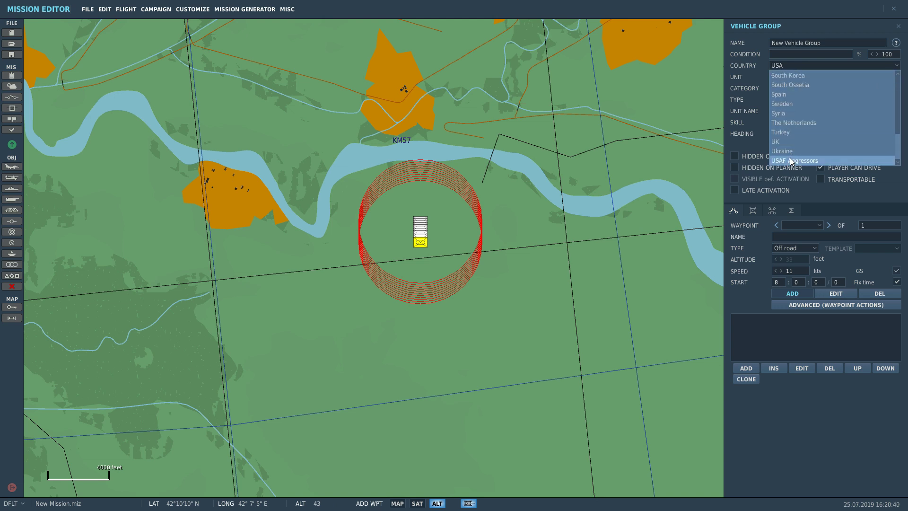
click(791, 161)
Place an airplane group west of the vehicles as an MQ-9 Reaper with the Reconnaissance task and a speed of 150 kts.
click(12, 167)
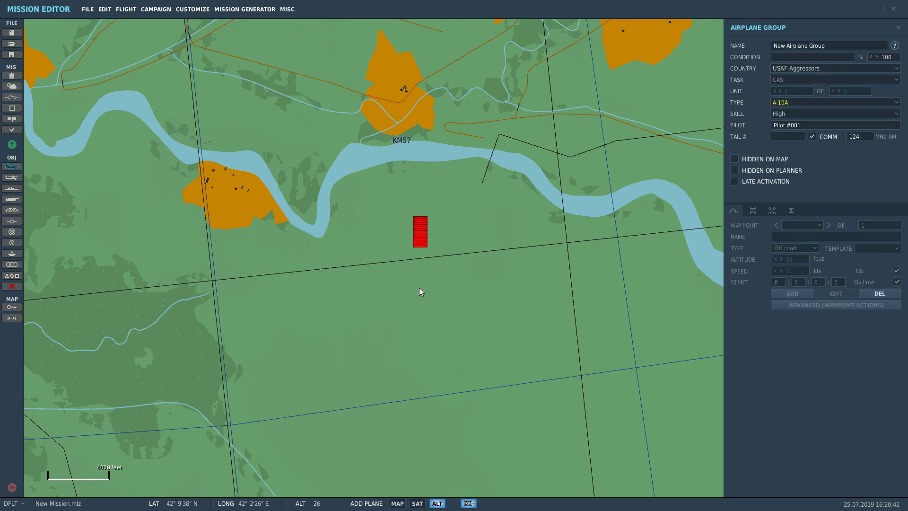
scroll(438, 282, down, 2)
click(284, 263)
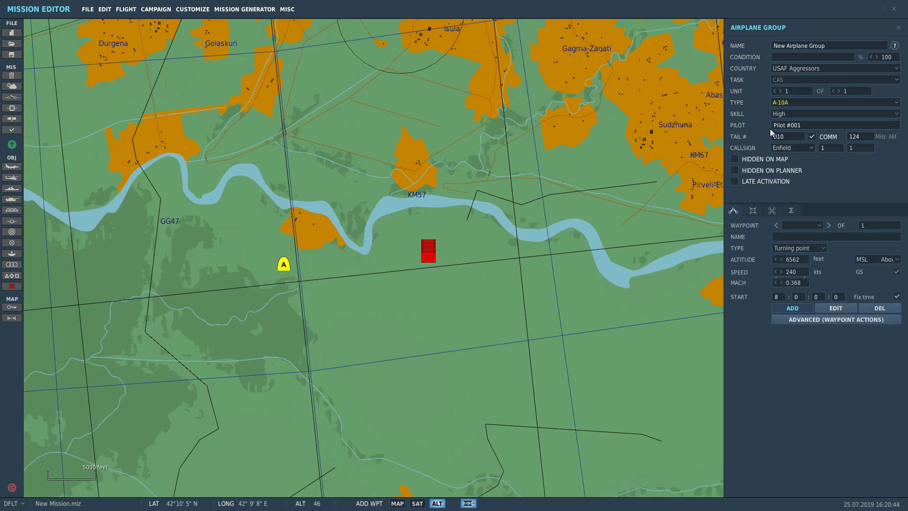
click(787, 82)
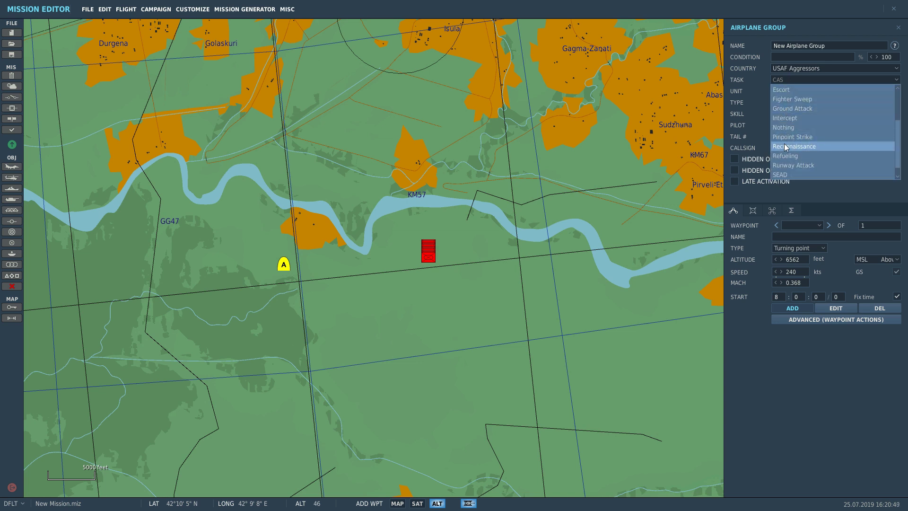
click(786, 146)
click(781, 102)
scroll(785, 150, down, 5)
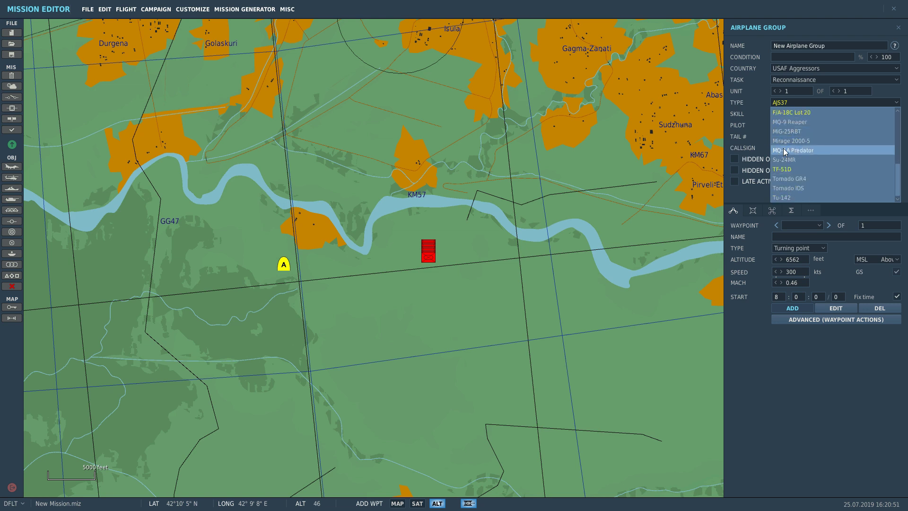
click(796, 123)
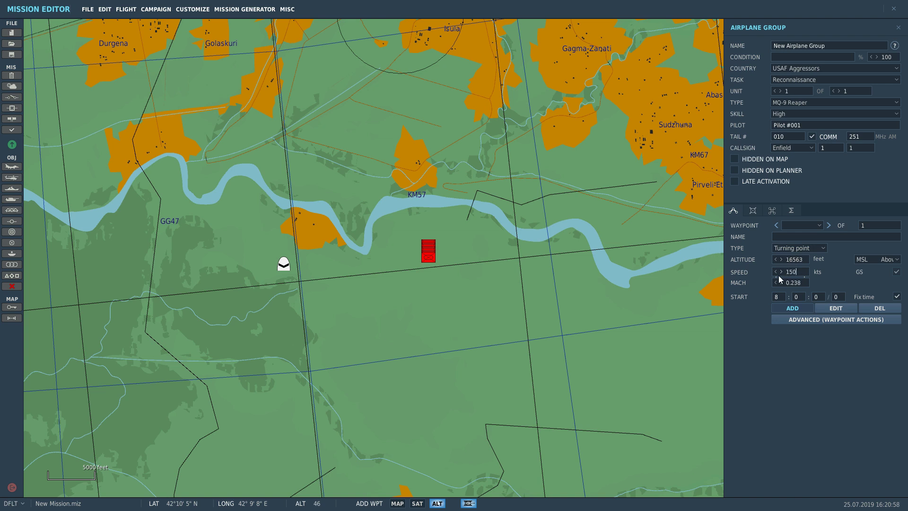
Add waypoint 1 of the Reaper's route just west of the vehicles.
click(409, 252)
click(753, 211)
click(737, 214)
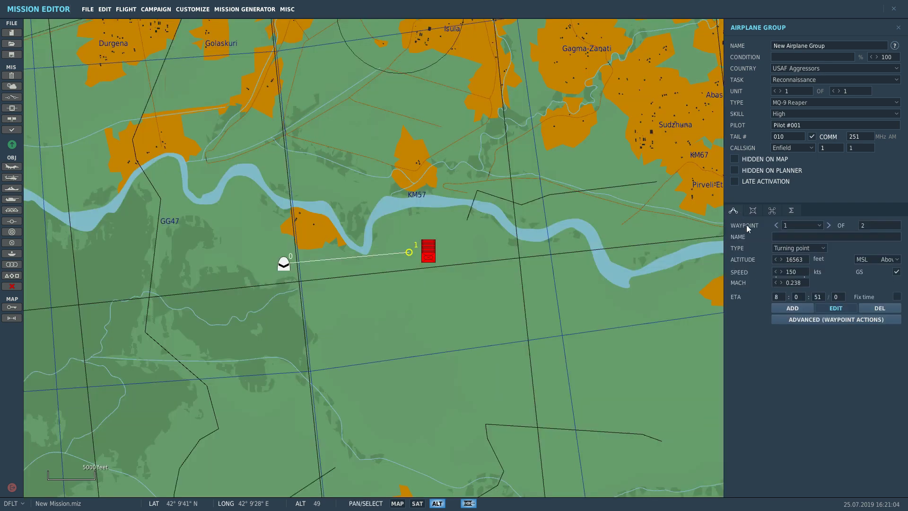
Add a Perform Task action with a Circle-pattern Orbit to waypoint 1, and close the group settings.
click(812, 321)
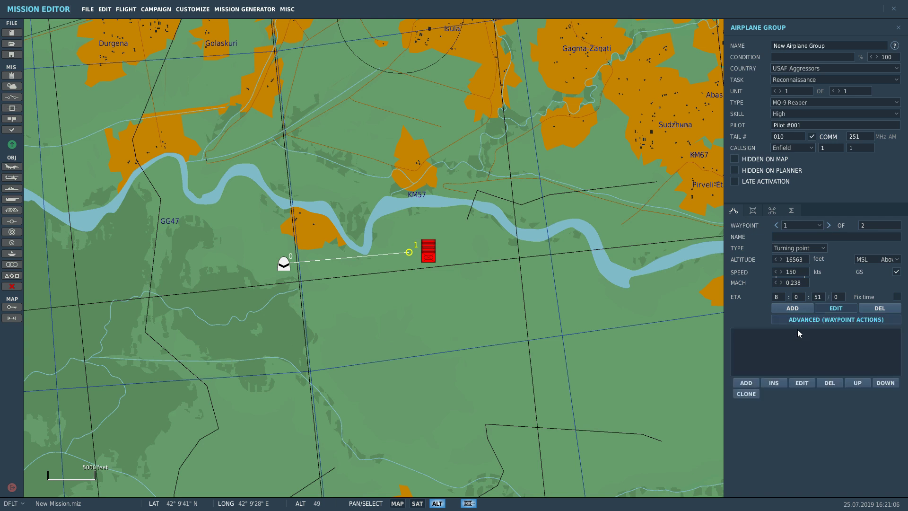
click(746, 383)
click(604, 193)
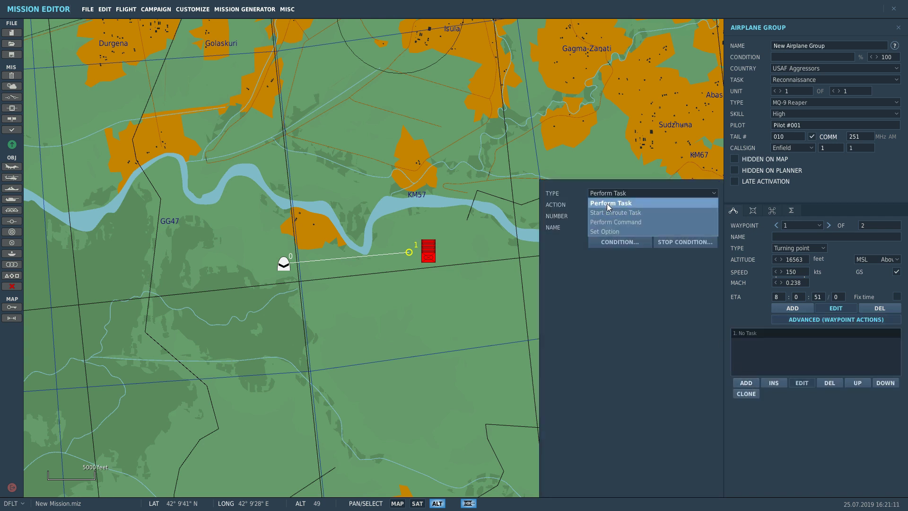
click(606, 204)
click(604, 206)
click(611, 227)
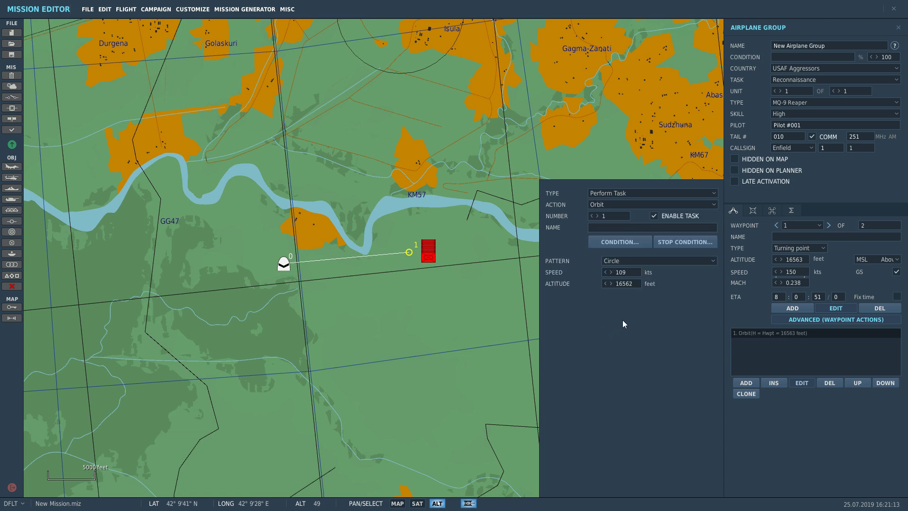
click(898, 27)
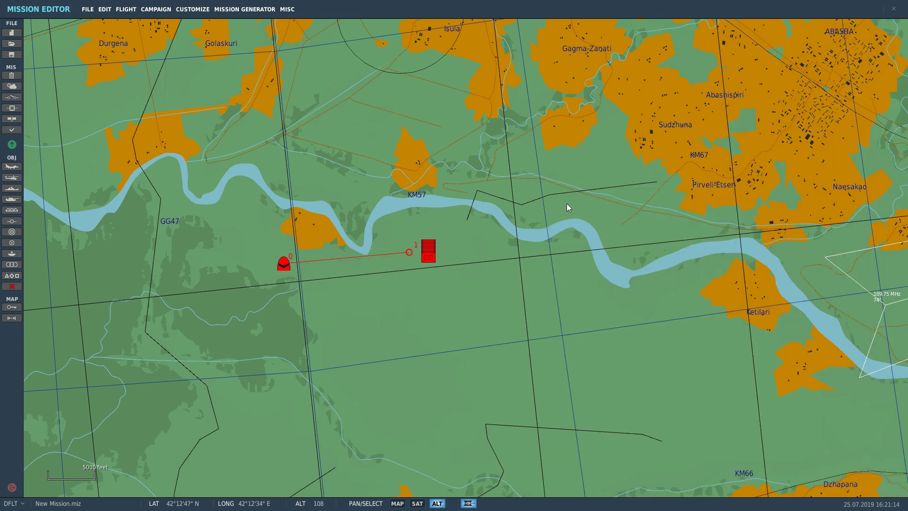
Change the Reaper group's country to USA and rename the group JTAC1.
scroll(368, 263, up, 1)
click(263, 264)
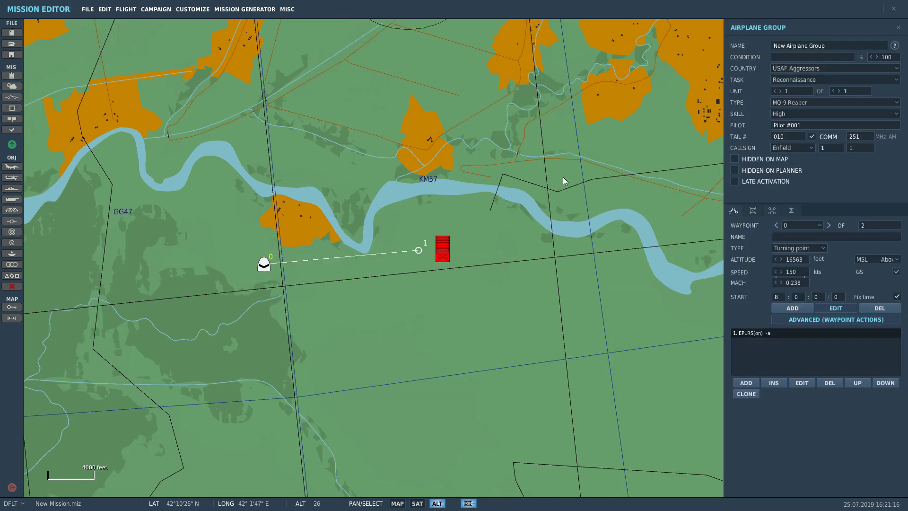
click(787, 72)
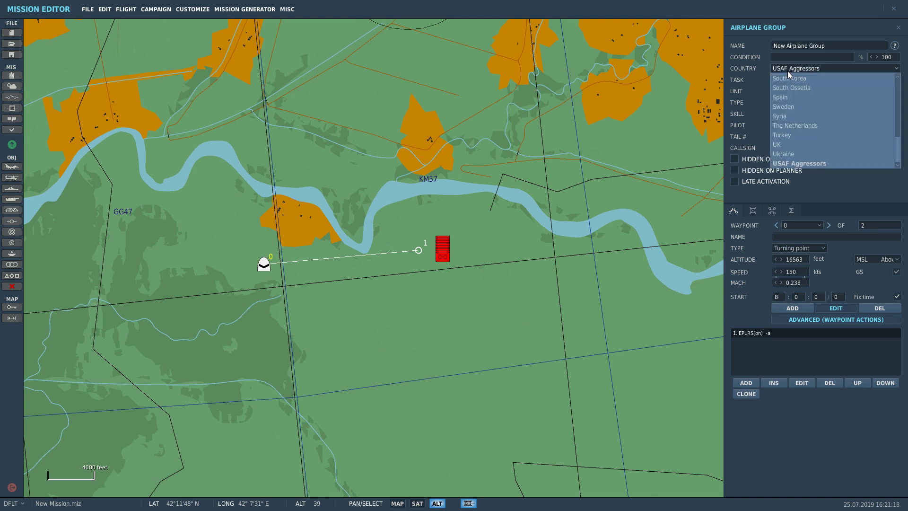
click(788, 77)
click(828, 47)
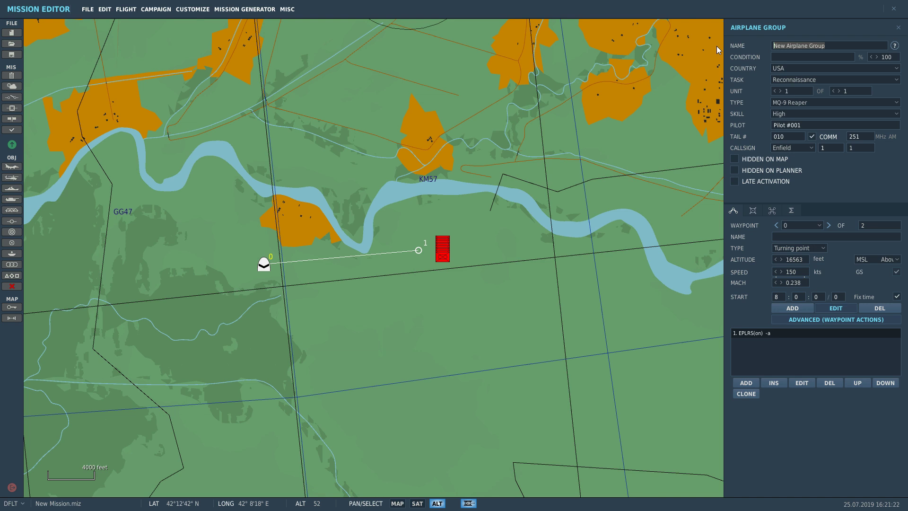
text(JTAC1)
key(BackSpace)
text(1)
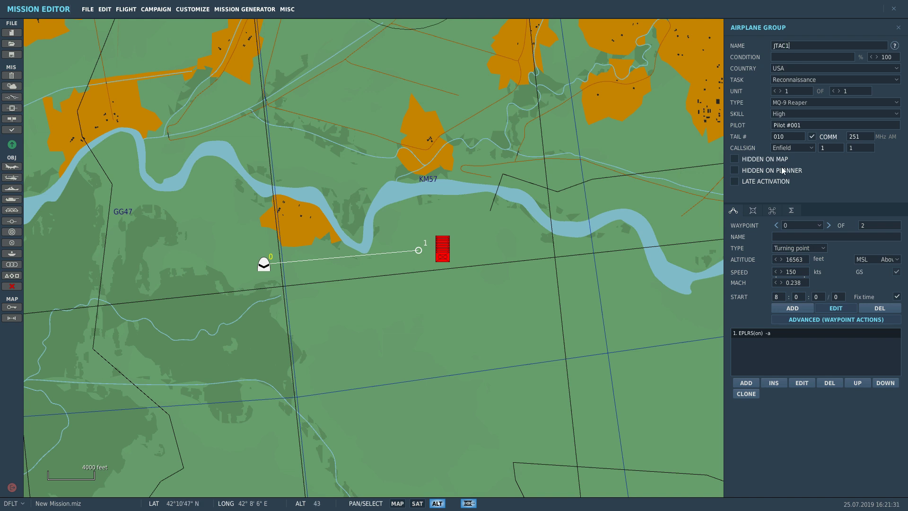
click(898, 27)
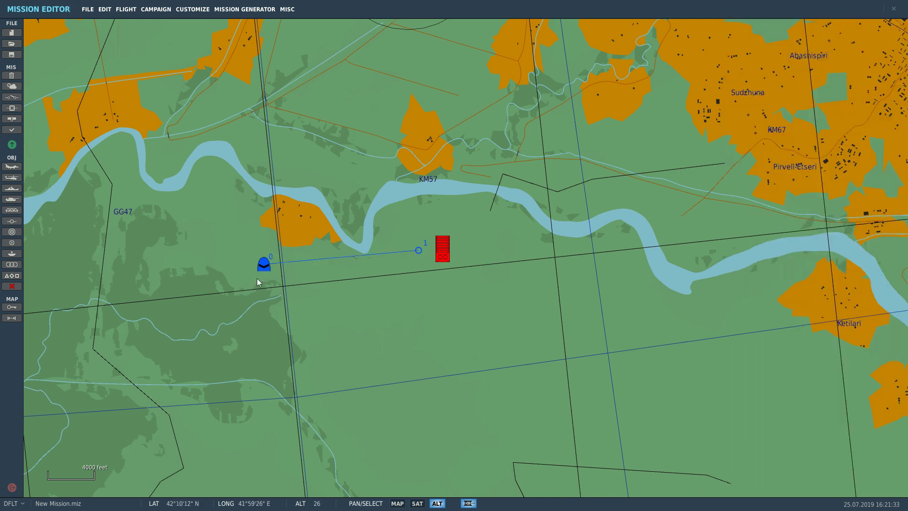
Move the Reaper's start point closer to the vehicles and waypoint 1 onto them, measuring distance on the map.
drag(263, 265, 347, 256)
click(12, 318)
drag(438, 285, 239, 319)
click(12, 318)
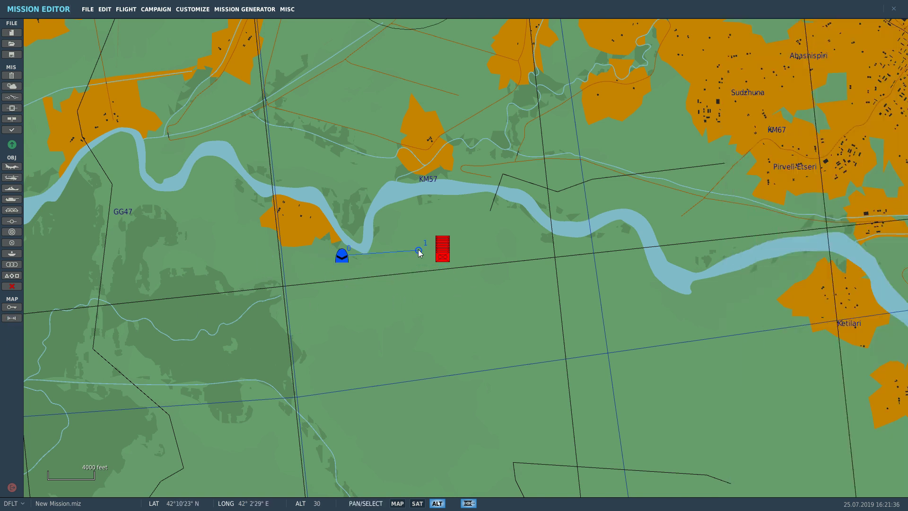
drag(419, 251, 440, 250)
drag(353, 263, 367, 269)
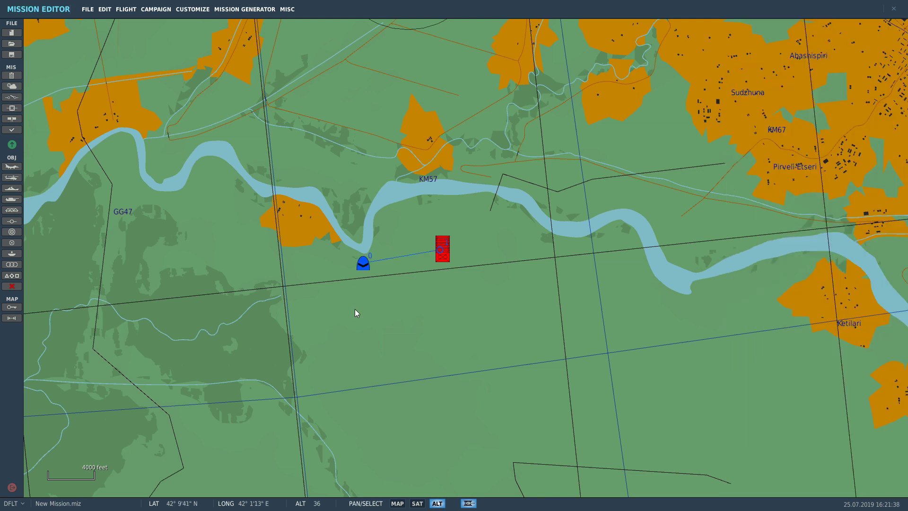
click(367, 269)
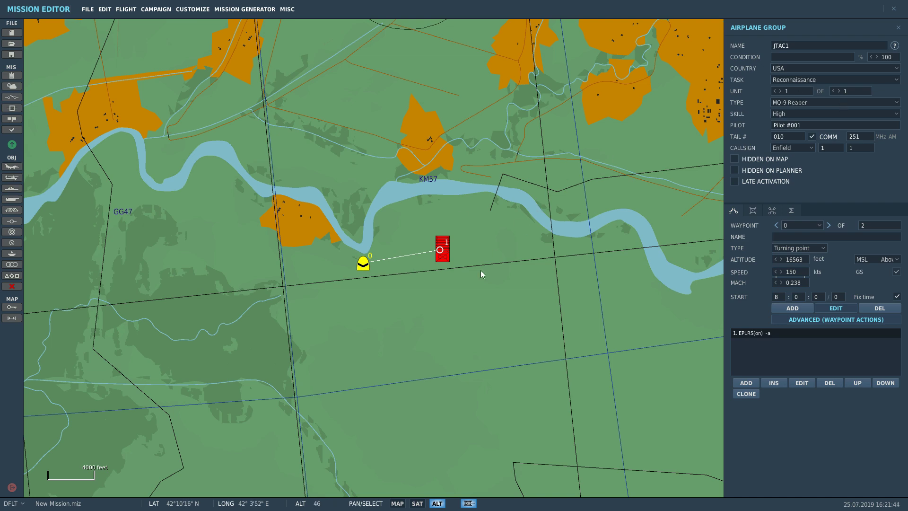
click(422, 274)
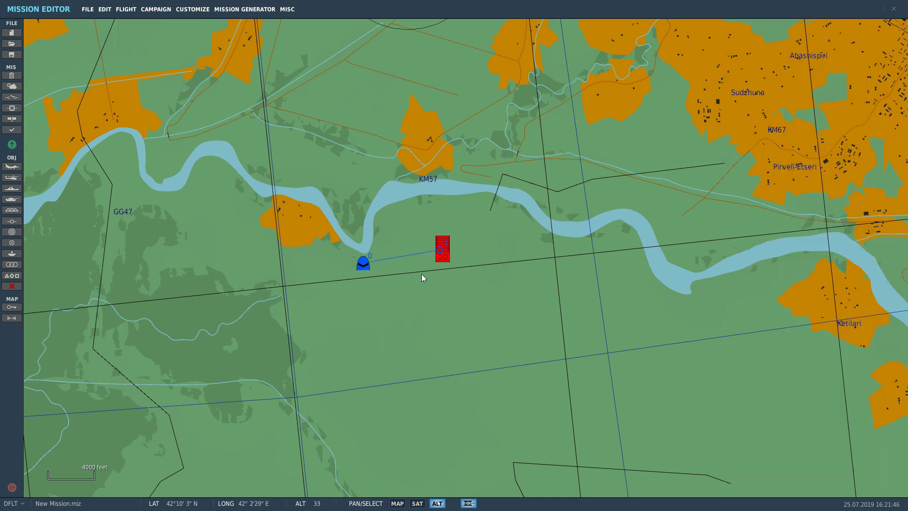
Add an F-5E-3 airplane group for the USA well south of the vehicles, with waypoint 1 just short of them.
click(12, 167)
scroll(384, 200, down, 2)
click(359, 357)
click(406, 229)
click(791, 101)
scroll(787, 142, up, 10)
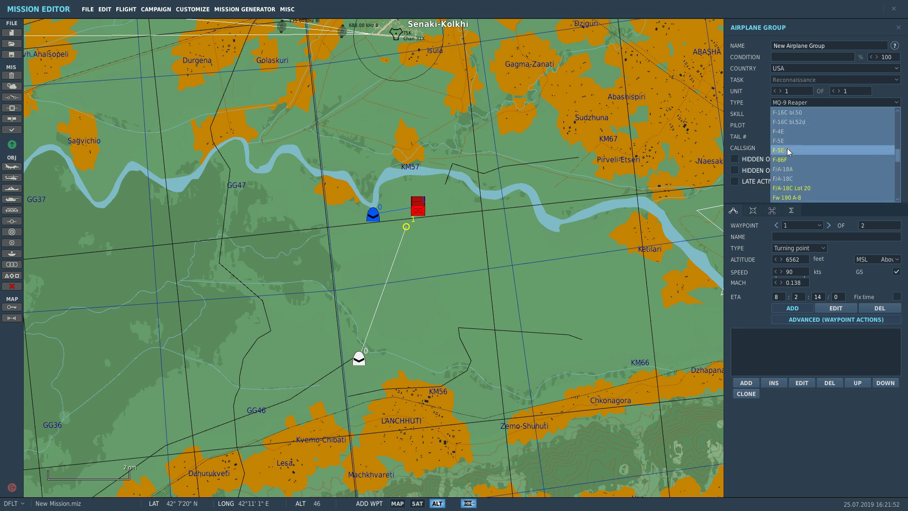
click(781, 178)
Give the F-5E-3 the "AIM-9P*2, Fuel 150*3" loadout, set its skill to Player, and close the group settings.
click(753, 210)
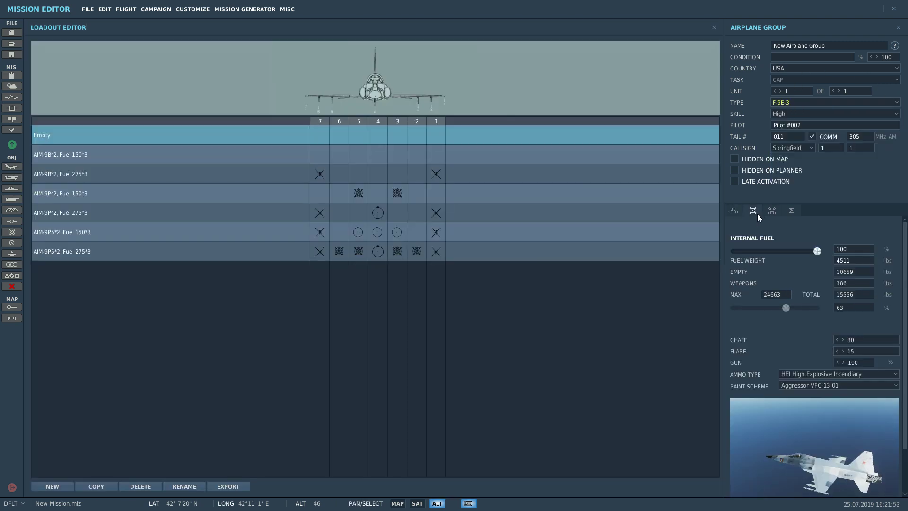
click(400, 194)
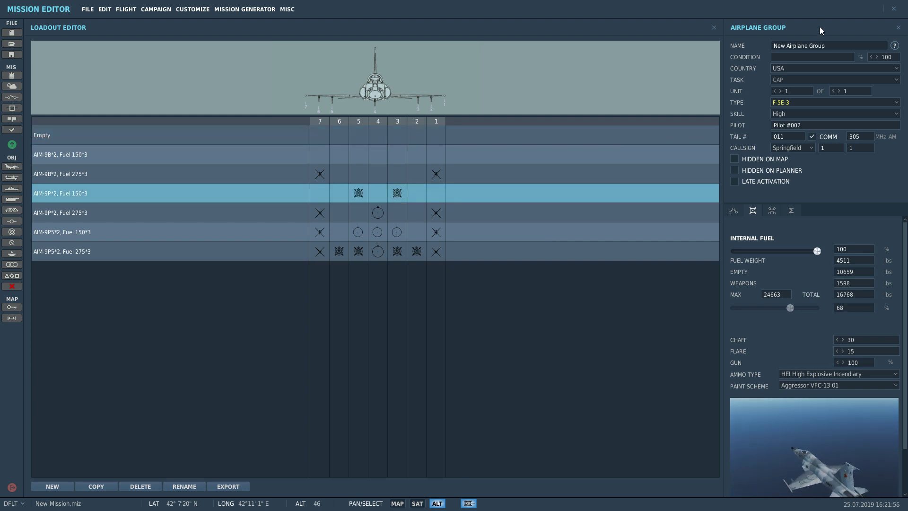
click(715, 27)
click(793, 115)
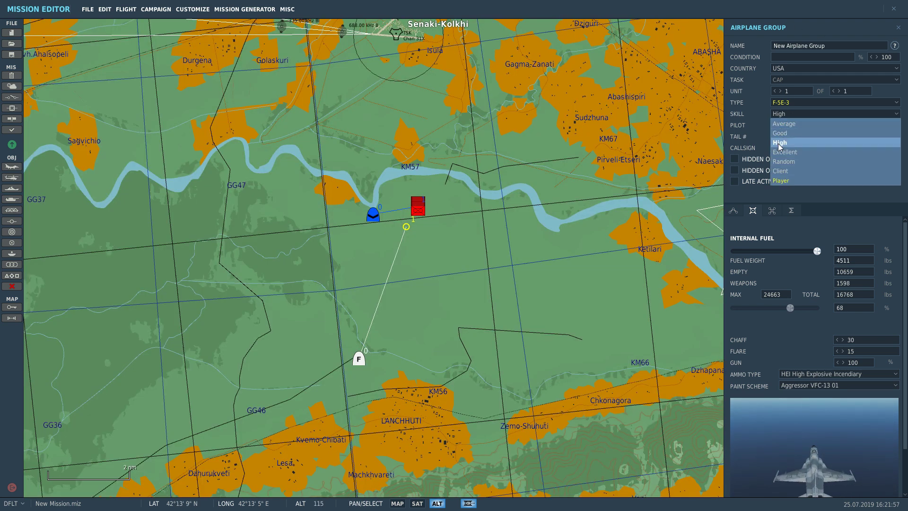
click(782, 181)
click(524, 268)
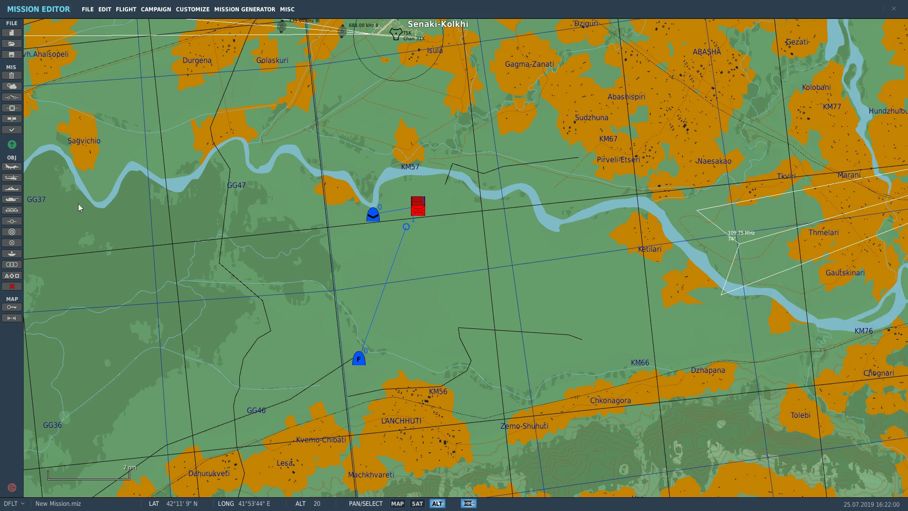
Save the mission as AI JTAC.miz in the Missions folder.
click(12, 54)
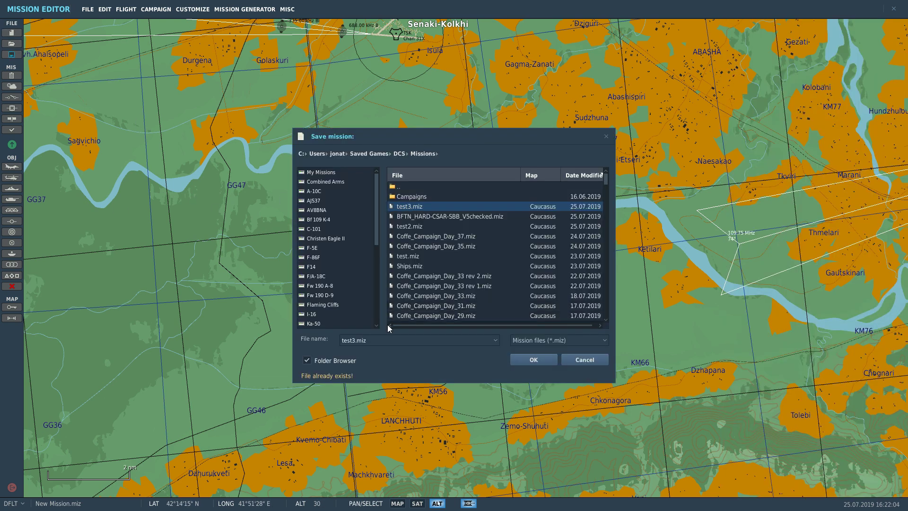
text(AI JTAC)
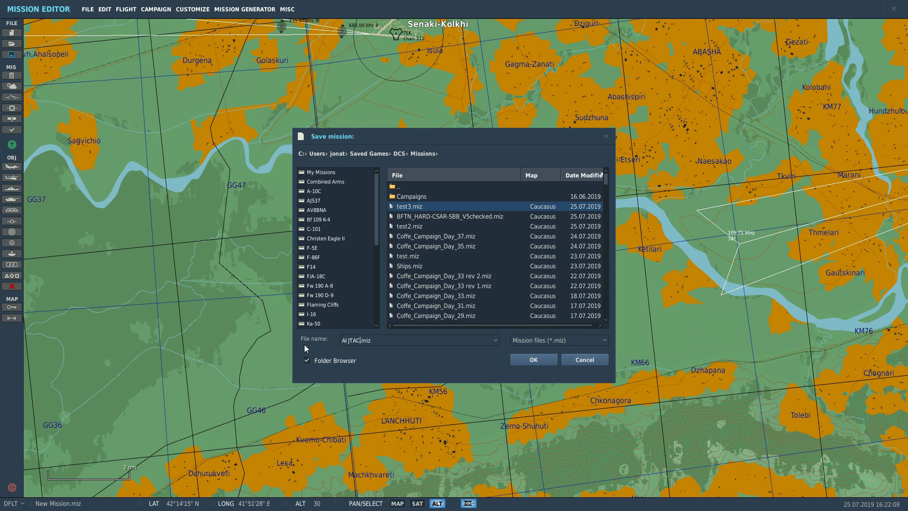
click(518, 358)
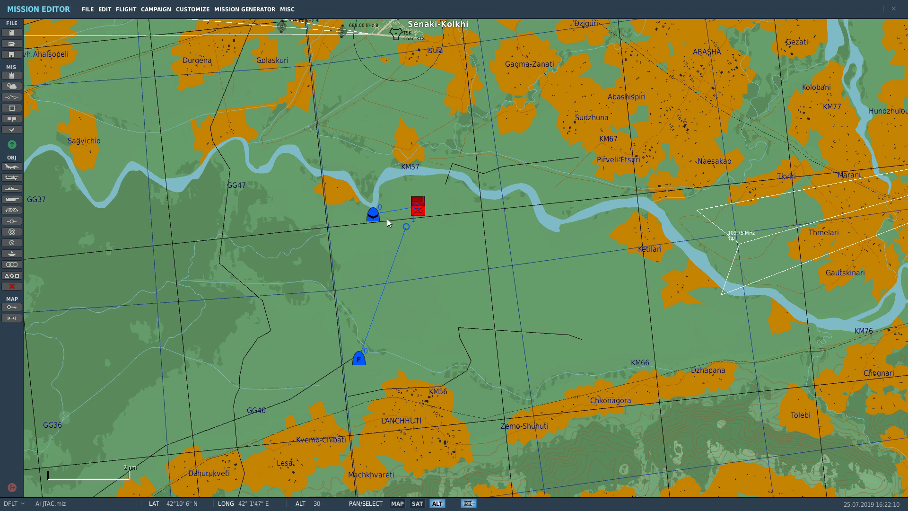
Enforce the mission options F10 View Options set to All and Easy Communication switched on.
click(16, 131)
click(736, 86)
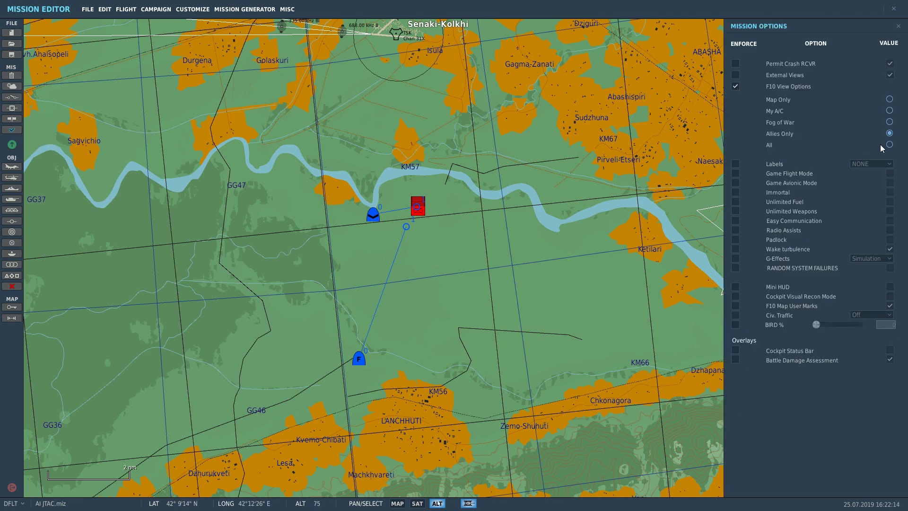
click(737, 223)
click(889, 221)
Add a Perform Command action with Set Frequency at 131 MHz AM to JTAC1's waypoint 0, and close the open settings.
click(368, 221)
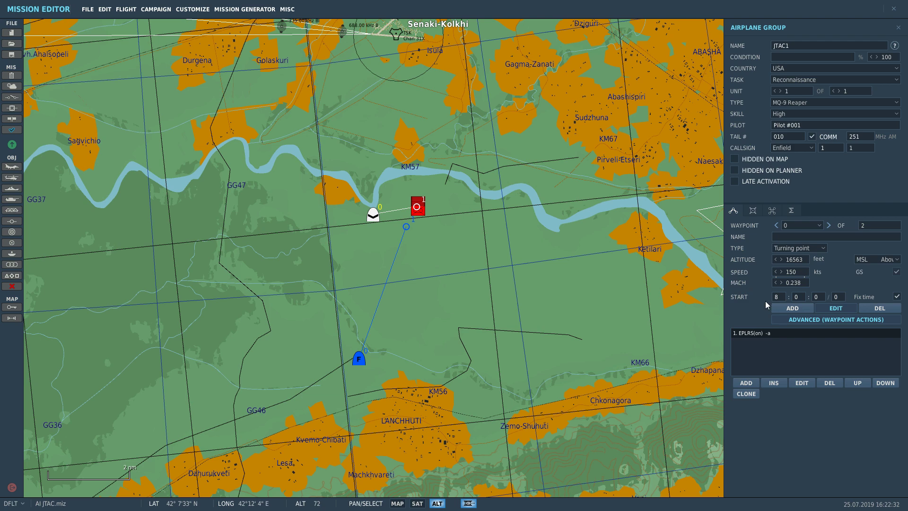
click(746, 384)
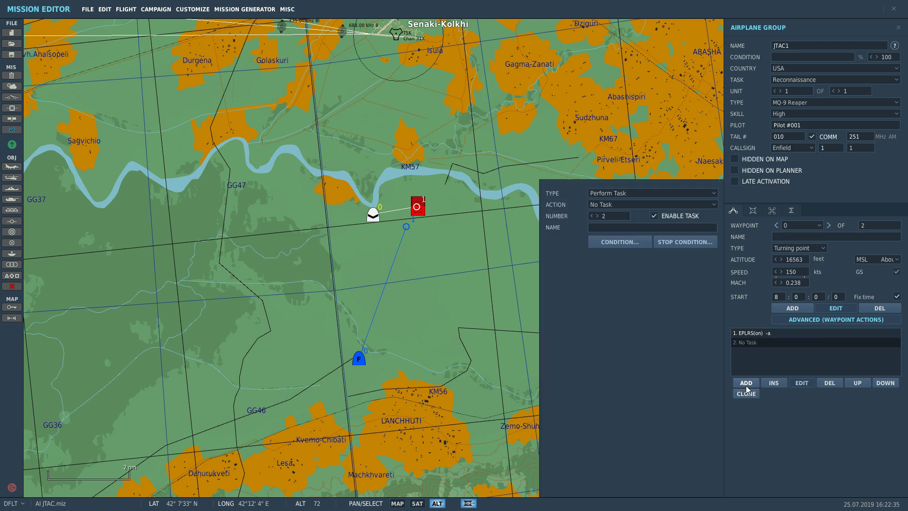
click(597, 195)
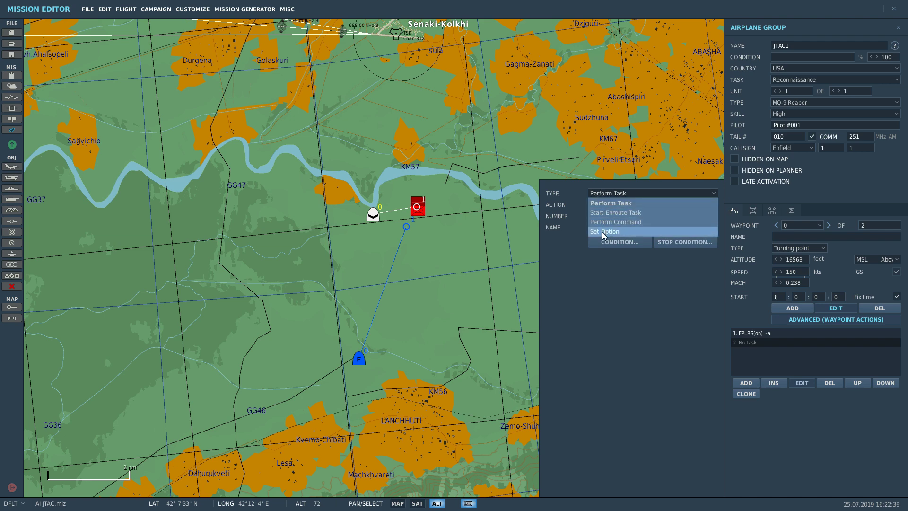
click(604, 221)
click(603, 207)
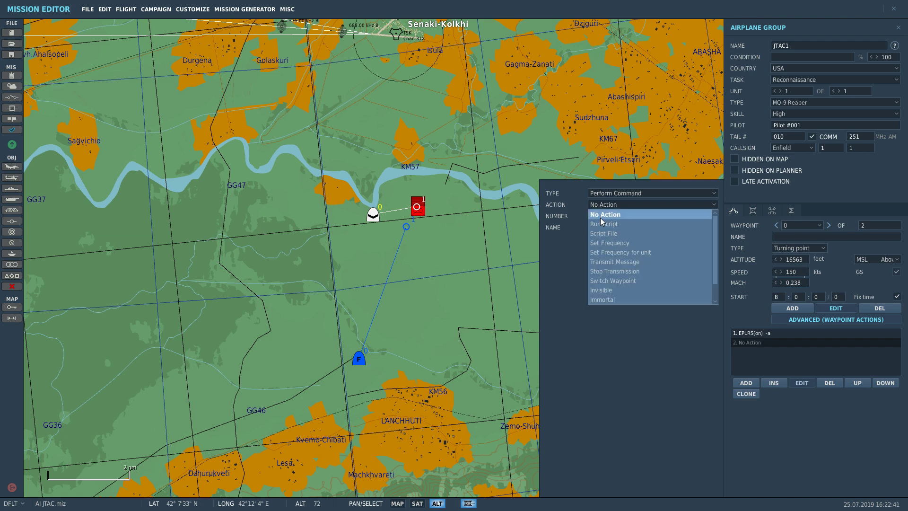
click(601, 243)
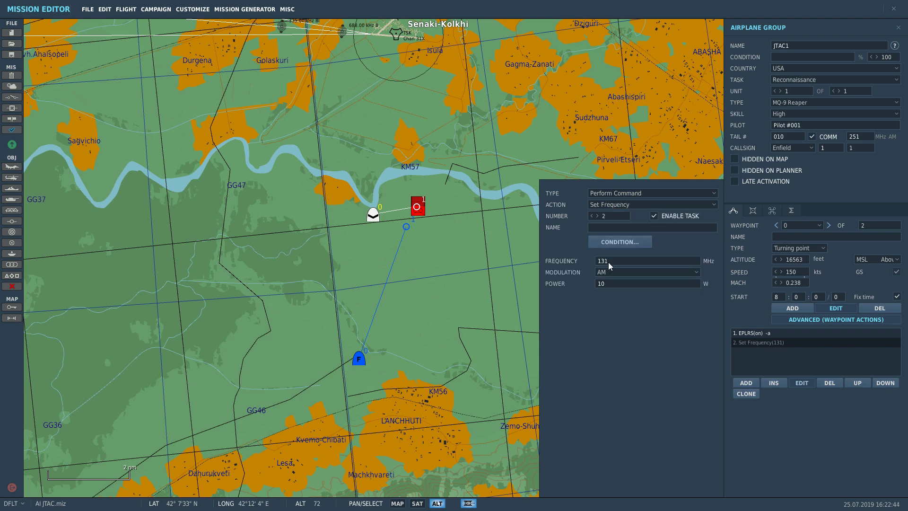
click(600, 313)
click(899, 28)
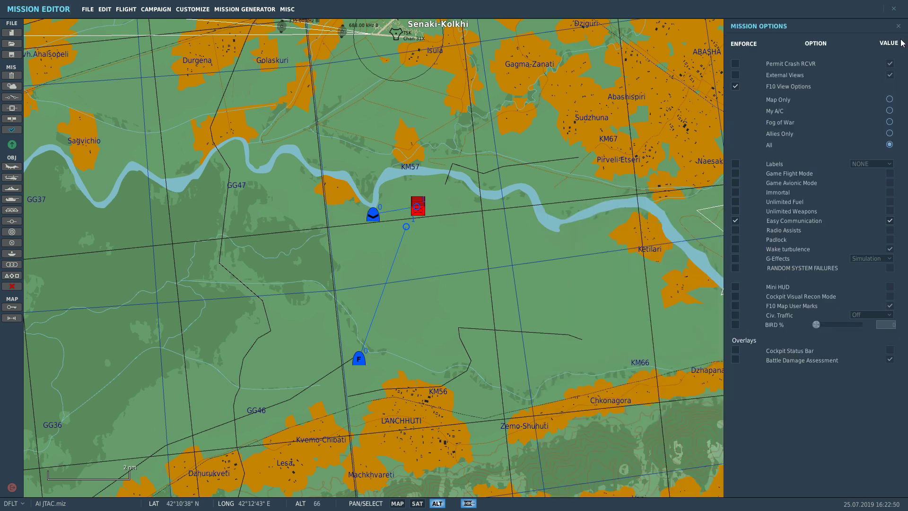
click(899, 27)
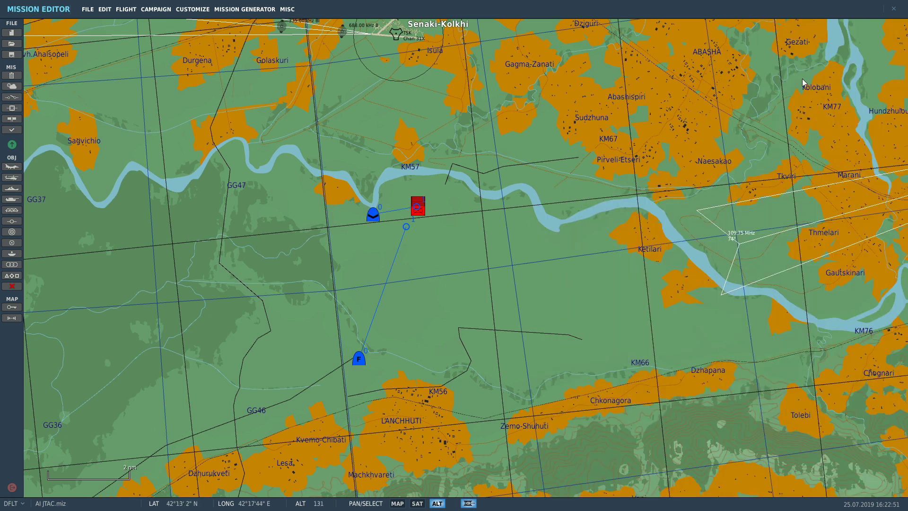
Create a mission trigger of type MISSION START.
click(12, 98)
click(356, 252)
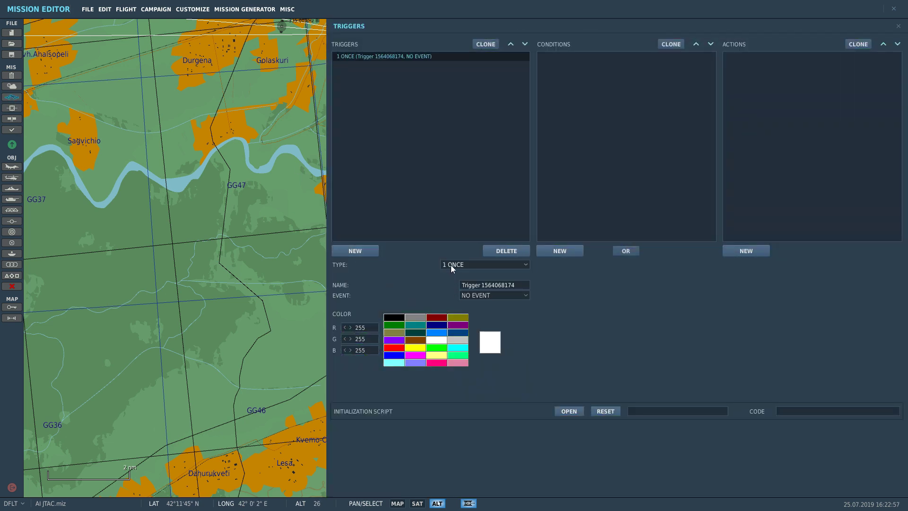
click(450, 265)
click(460, 302)
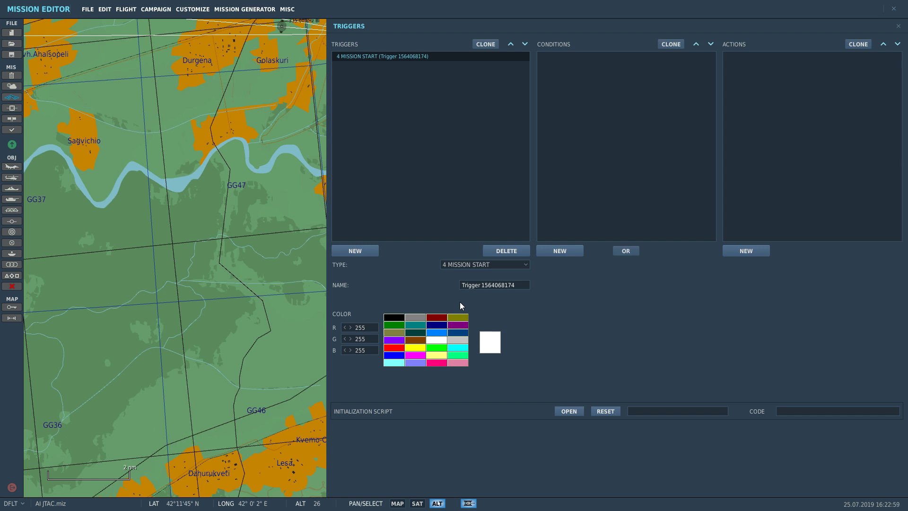
Add a DO SCRIPT FILE action that loads mist_4_3_74.lua to the MISSION START trigger.
click(752, 251)
click(793, 264)
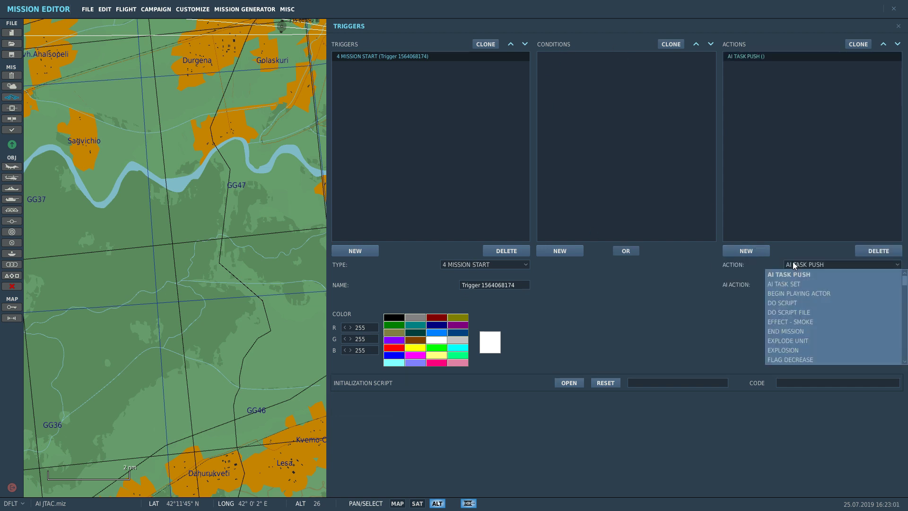
click(787, 313)
click(887, 284)
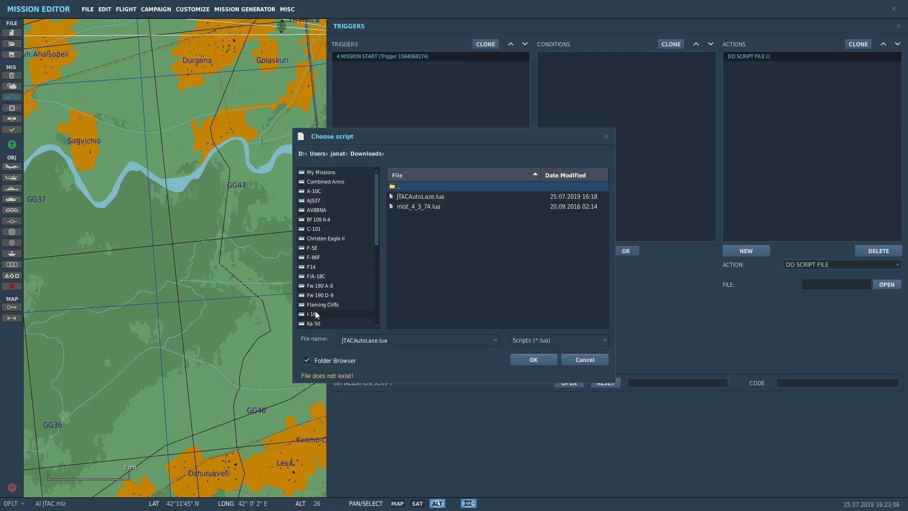
double_click(418, 208)
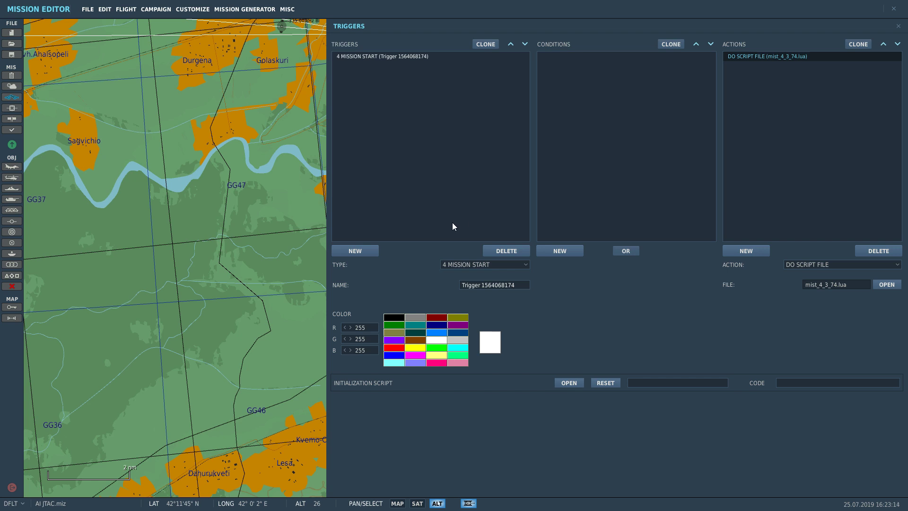
Create a second trigger of type ONCE with a TIME MORE condition of 4 seconds.
click(364, 254)
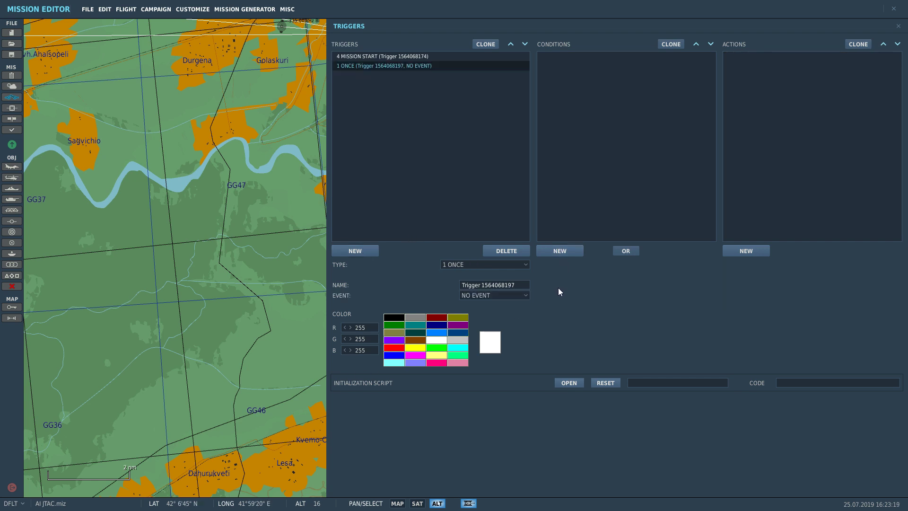
click(564, 251)
click(644, 264)
scroll(654, 296, down, 5)
scroll(656, 299, down, 5)
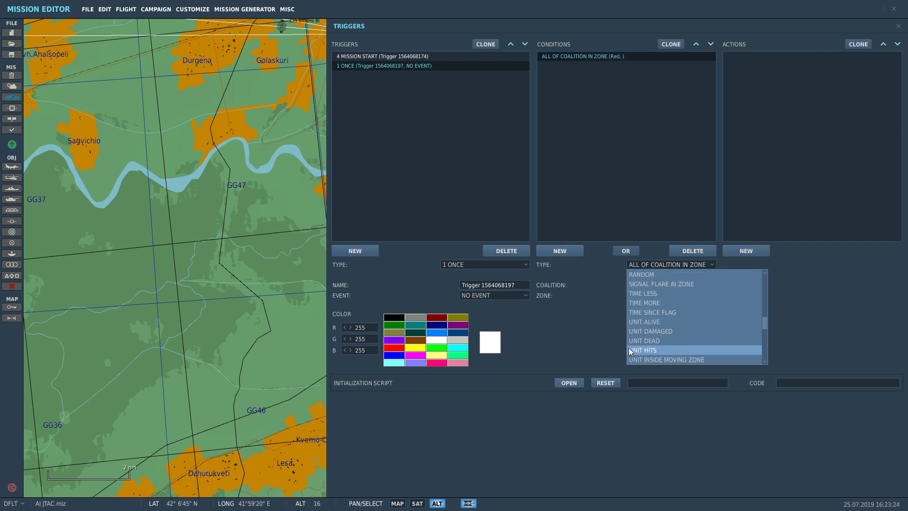
click(644, 304)
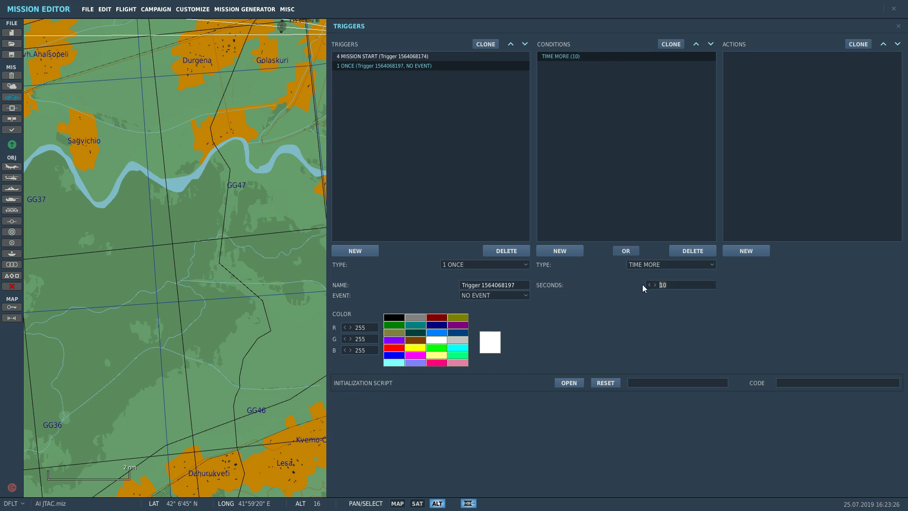
text(4)
Add a DO SCRIPT FILE action that loads JTACAutoLaze.lua to the 4-second trigger.
click(756, 254)
click(787, 266)
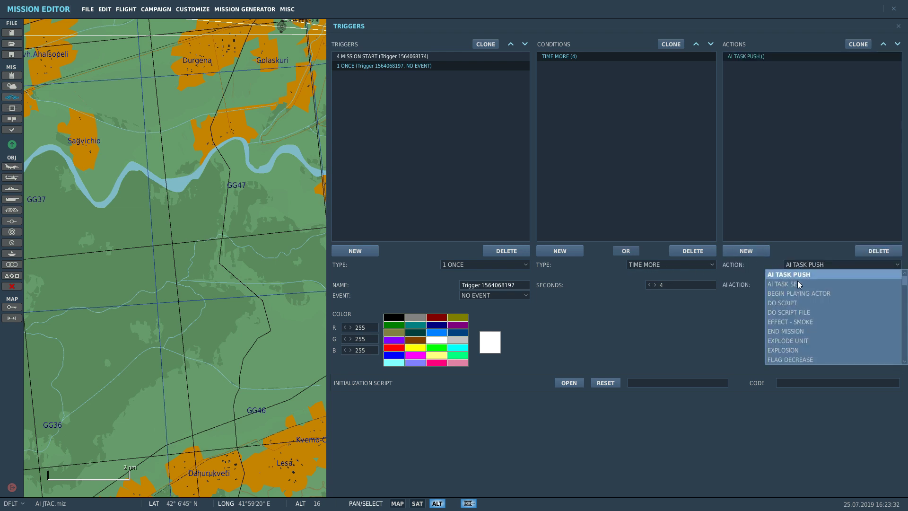
click(796, 311)
click(876, 285)
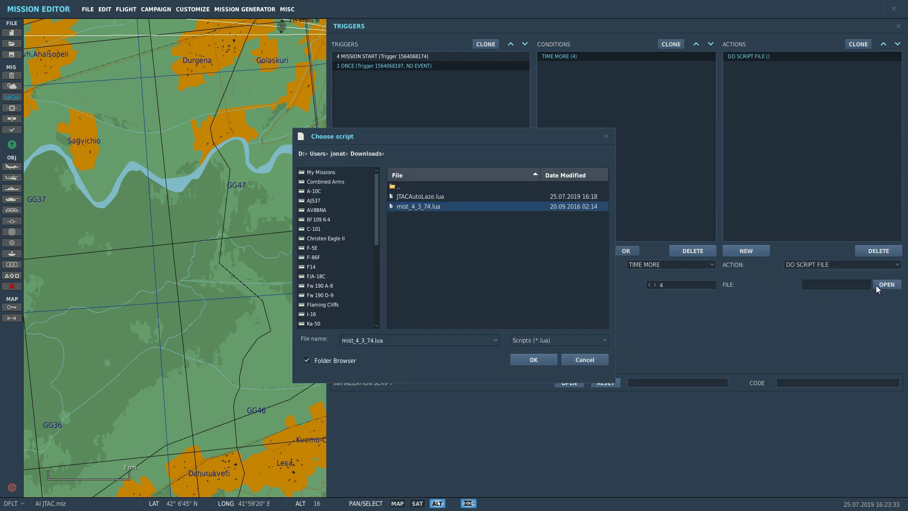
click(427, 200)
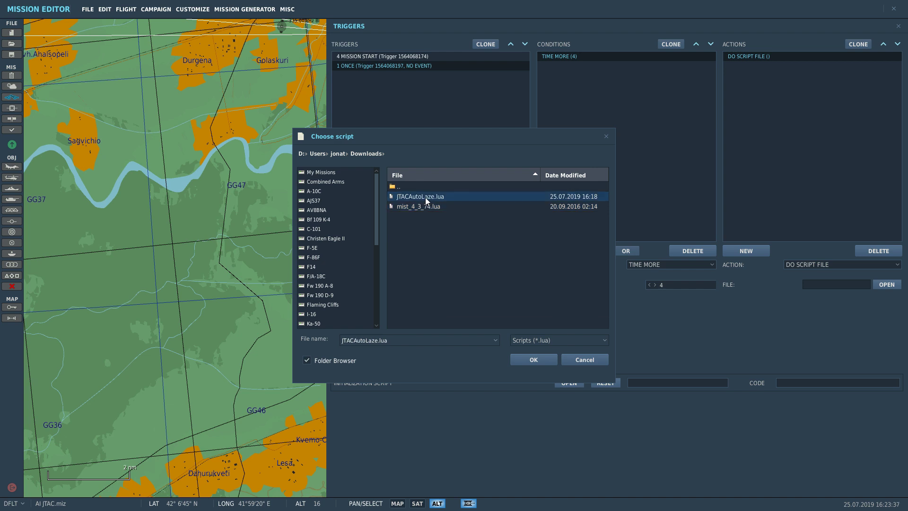
double_click(424, 197)
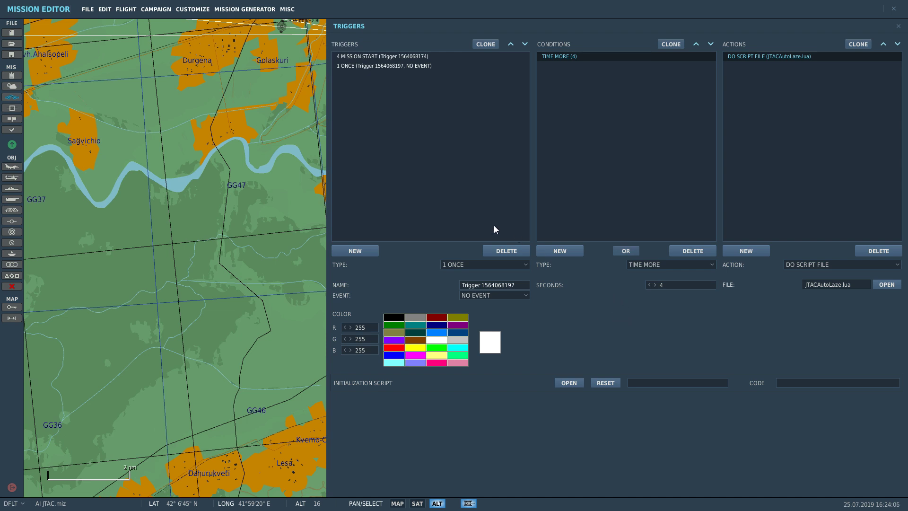
Create a third trigger of type ONCE with a TIME MORE condition of 8 seconds.
click(360, 251)
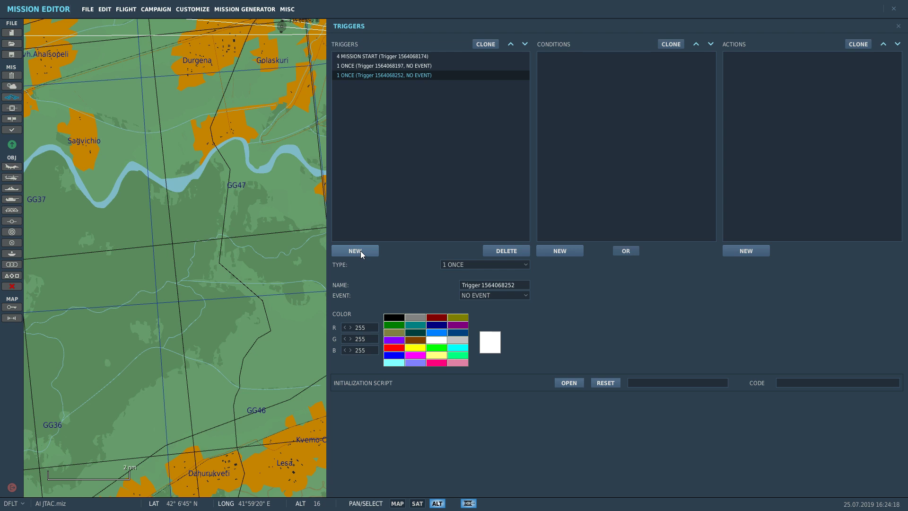
click(576, 254)
click(630, 265)
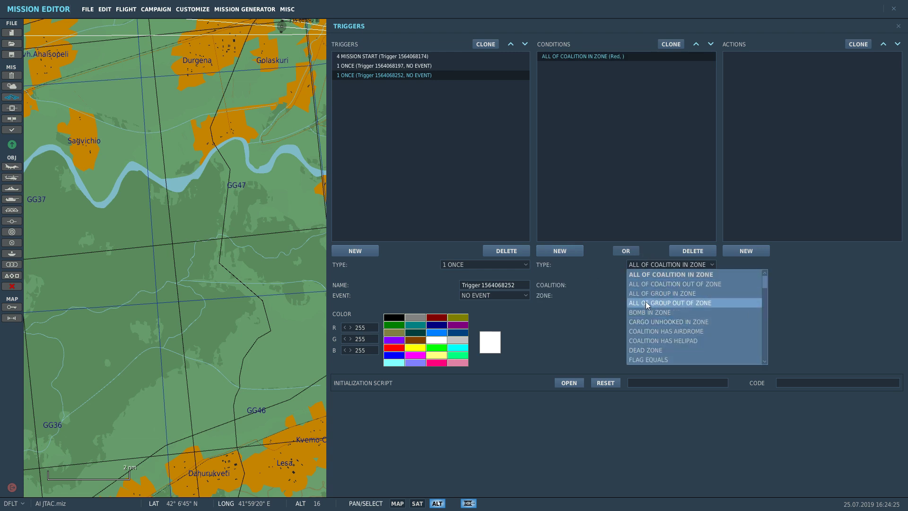
scroll(647, 308, down, 5)
scroll(650, 340, down, 3)
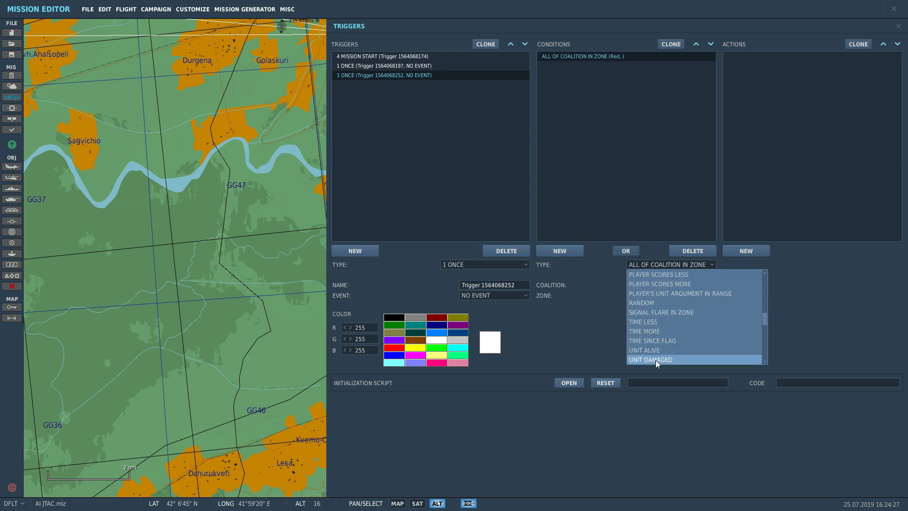
click(650, 335)
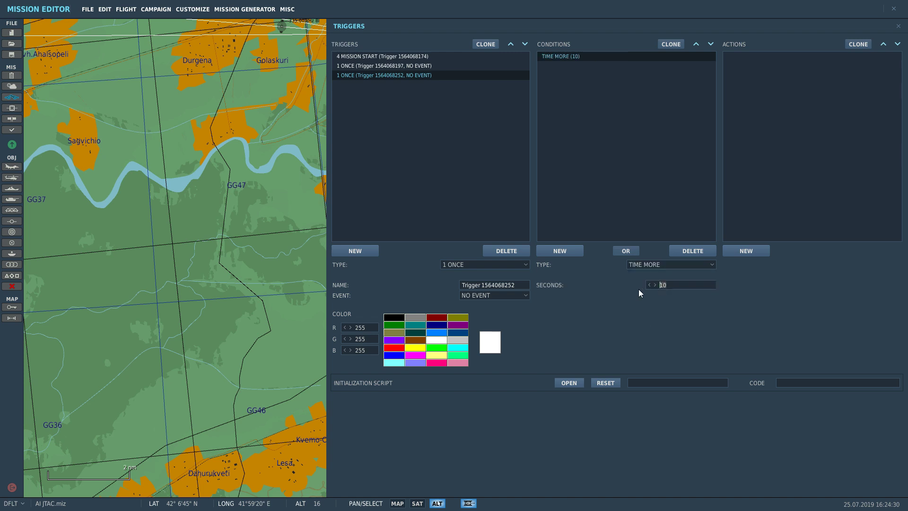
text(8)
Add a DO SCRIPT action to the 8-second trigger.
click(747, 251)
click(798, 267)
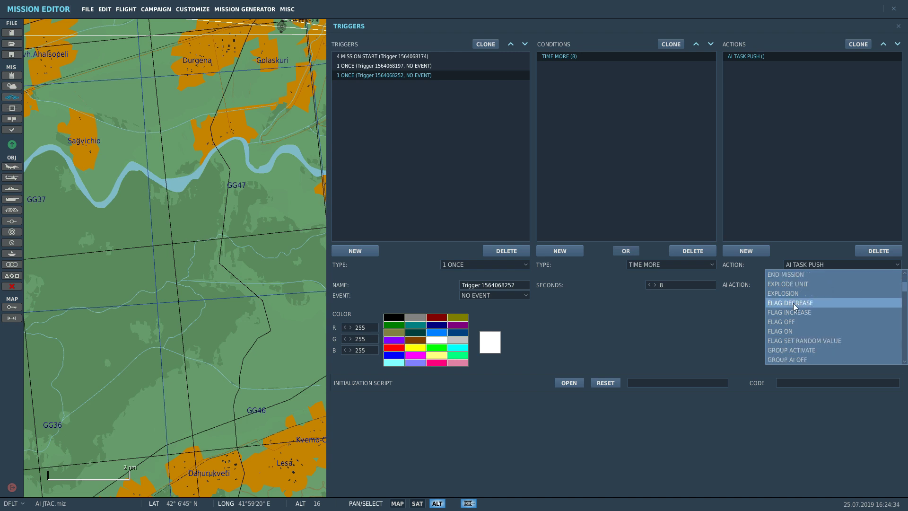
scroll(782, 297, up, 2)
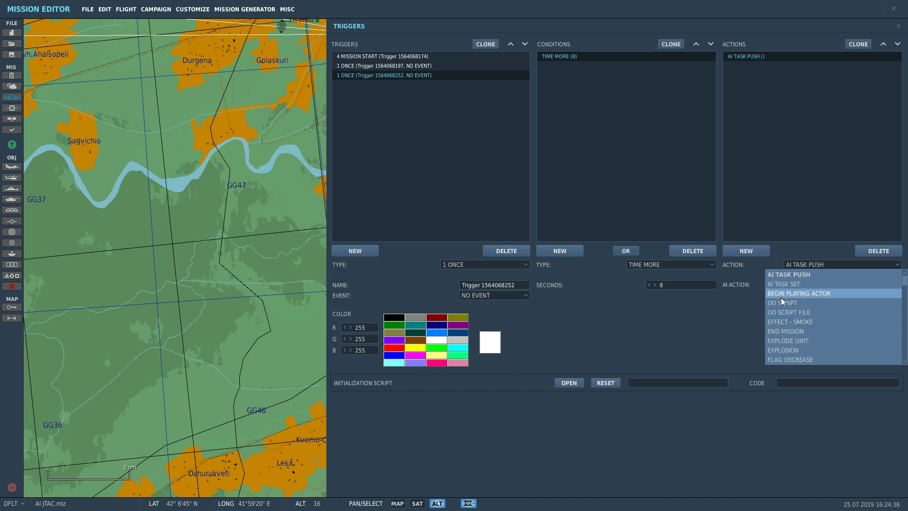
click(783, 303)
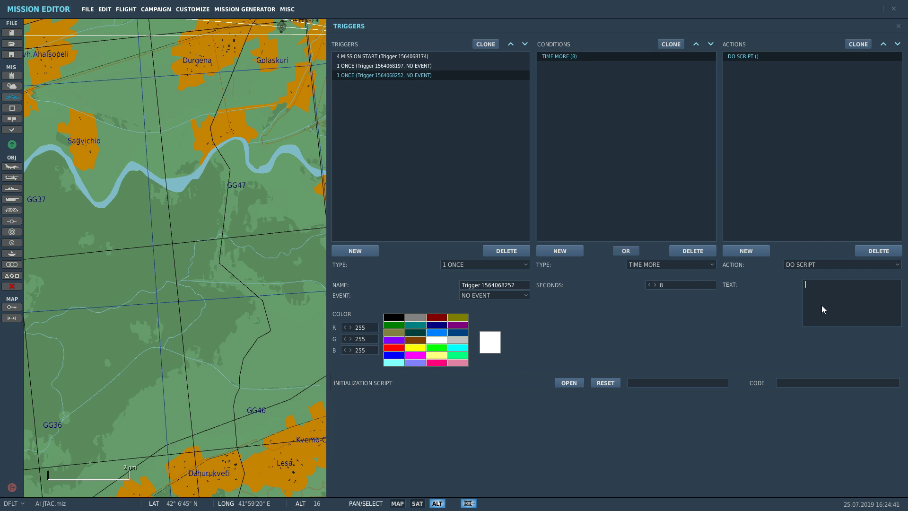
Enter JTACAutoLase('JTAC1', 1688, true, 'all') as the text of the DO SCRIPT action.
text(JTACAu)
text(toLase)
text(88)
text(, )
text(tur)
key(BackSpace)
key(BackSpace)
text(r)
key(BackSpace)
text(rue,)
text(all')
click(847, 294)
click(853, 286)
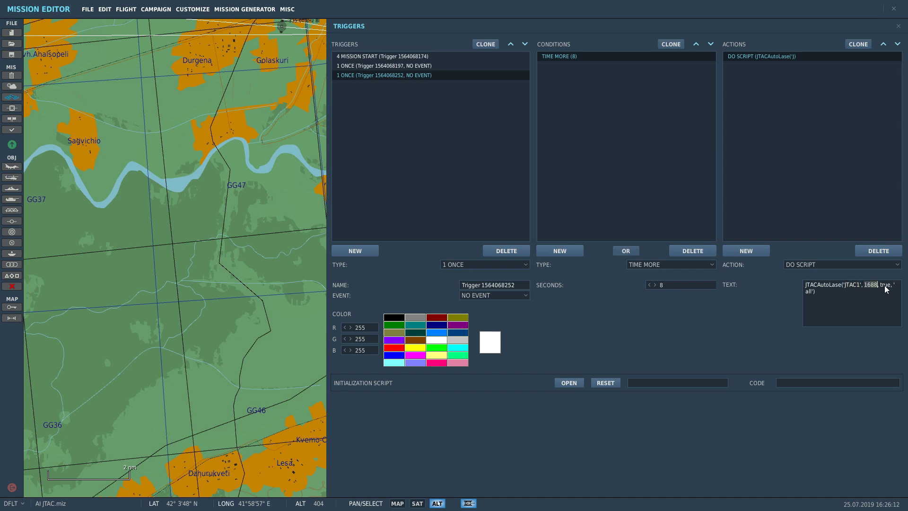
click(807, 293)
click(837, 187)
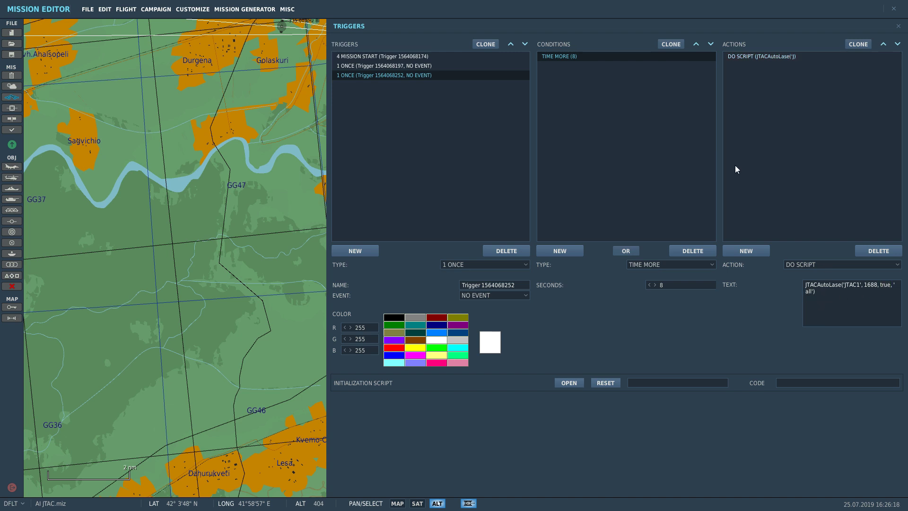
Add a MESSAGE TO ALL action reading "JTAC1 Loaded" for 5 seconds to the 8-second trigger, and close the trigger settings.
click(754, 252)
click(786, 267)
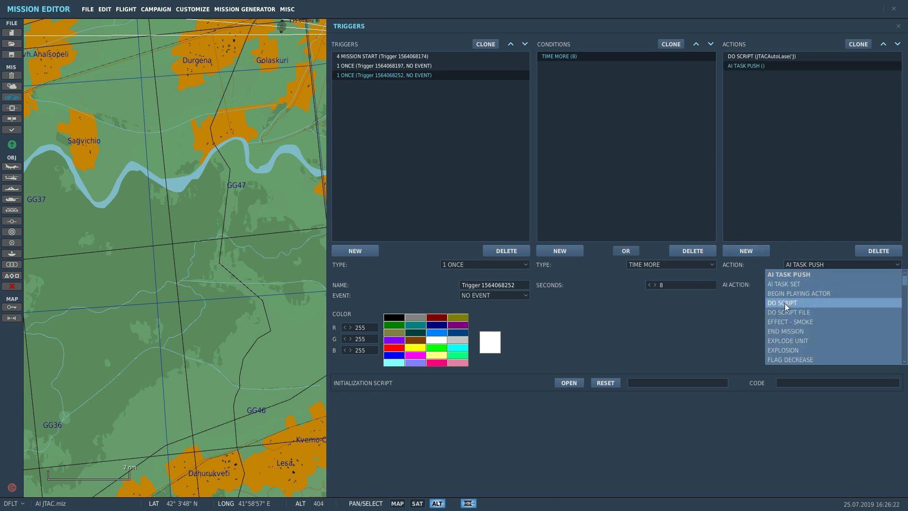
scroll(785, 305, down, 6)
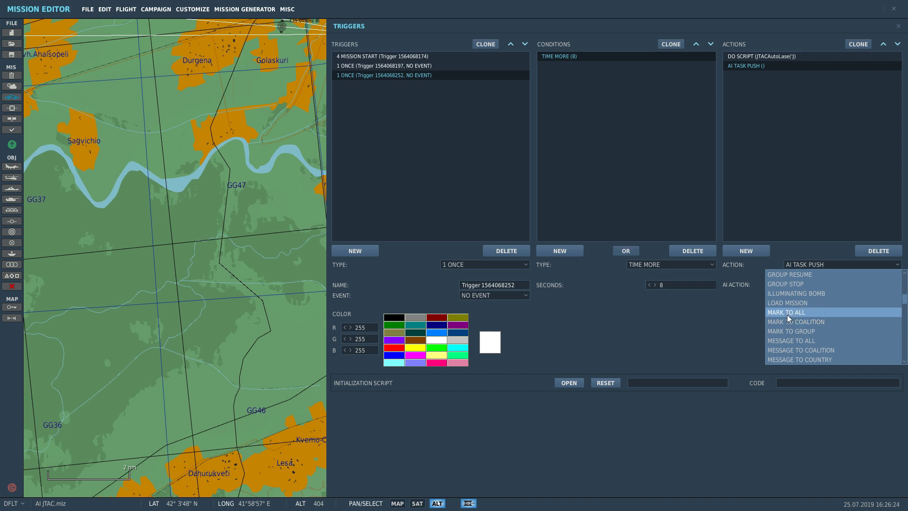
click(785, 340)
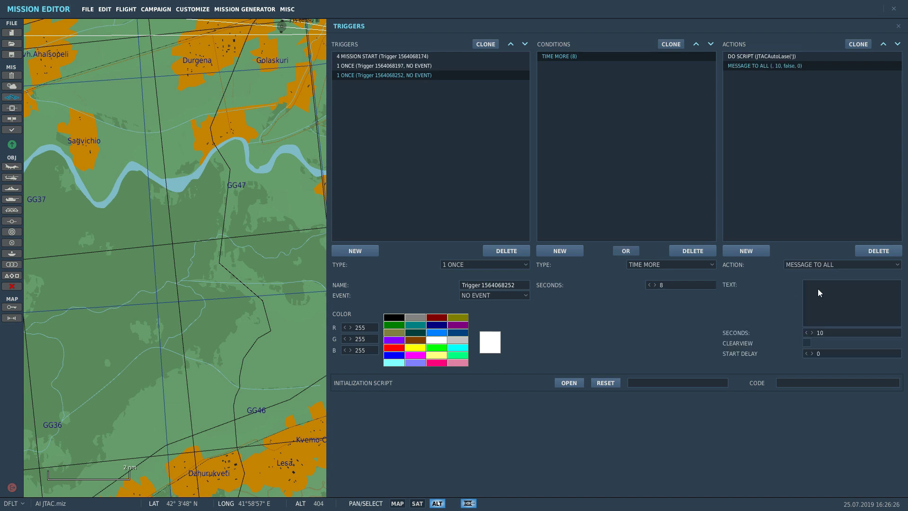
text(J)
text(TAC1)
text( Loaded)
text(5)
click(836, 161)
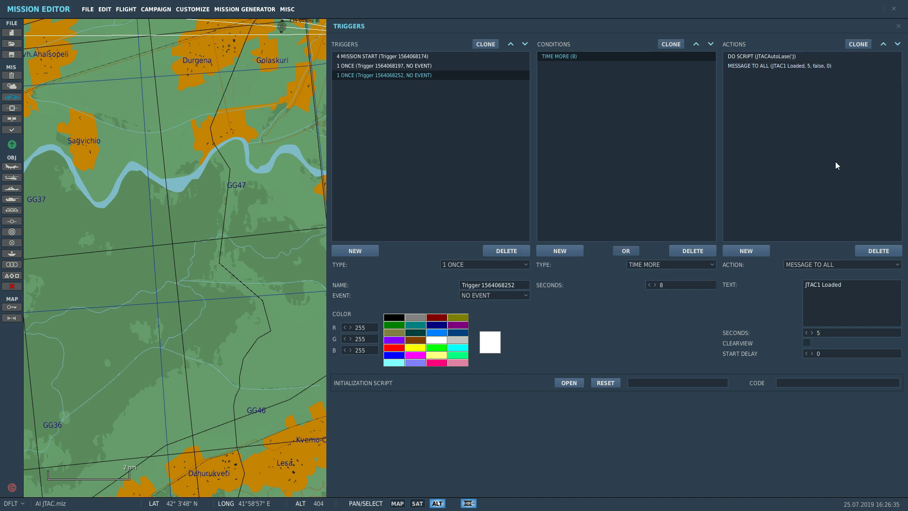
click(899, 27)
Move the F-5E-3's waypoint 1 slightly east and its start point about 1.5 nm southwest on the map.
click(367, 220)
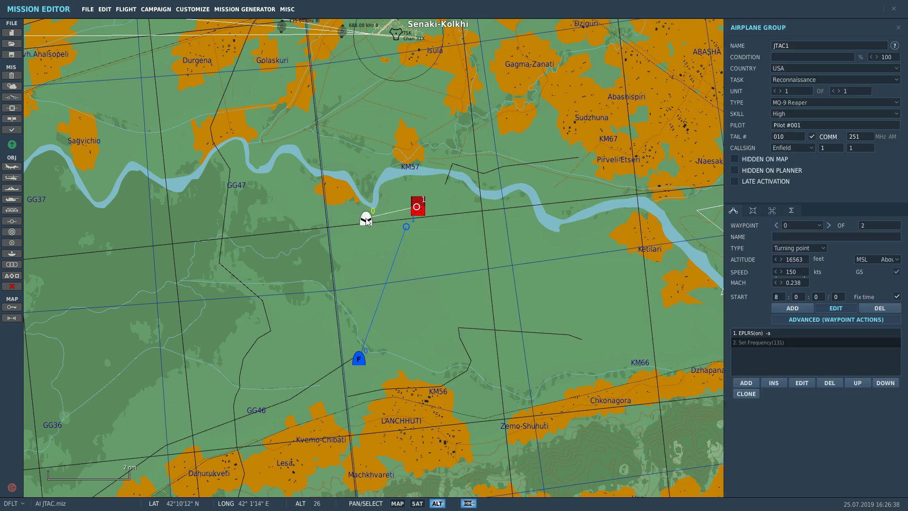
drag(406, 226, 422, 230)
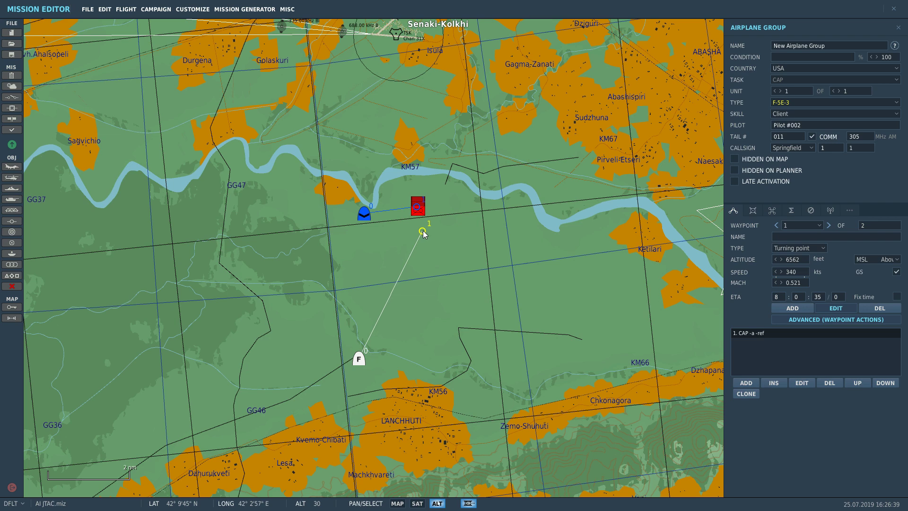
click(372, 334)
drag(362, 361, 311, 399)
click(348, 366)
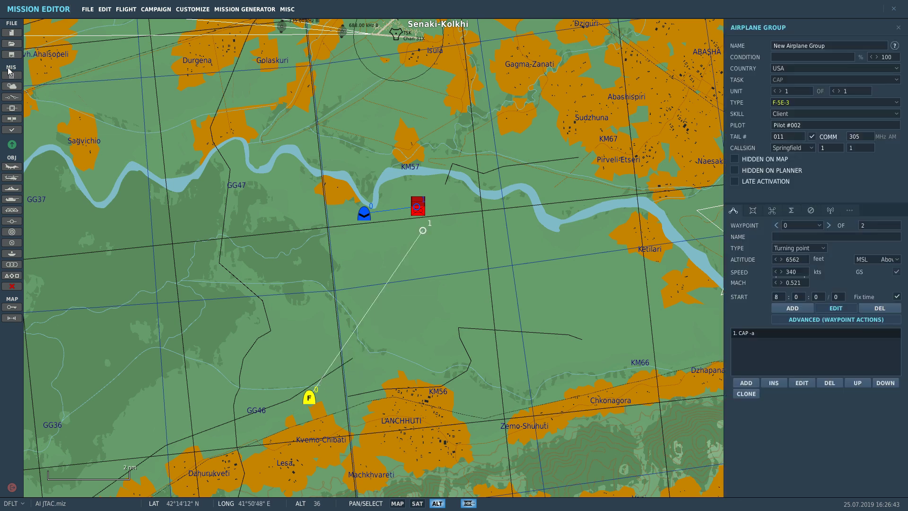
Launch the mission from the editor, start it from the briefing and show the flight status bar.
click(372, 343)
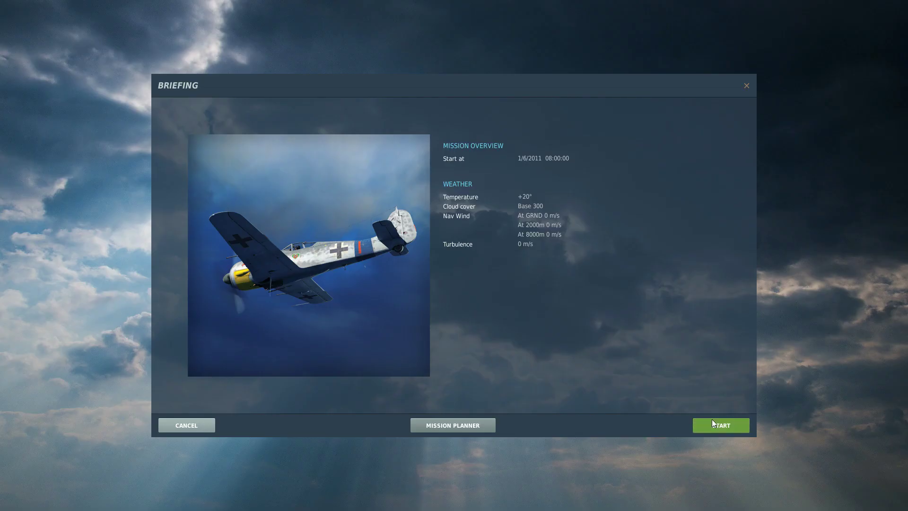
click(714, 422)
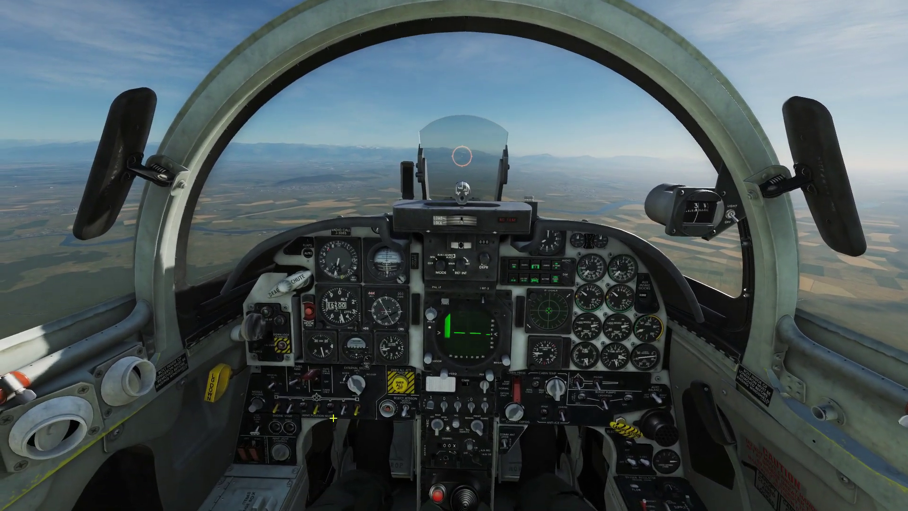
key(ctrl+y)
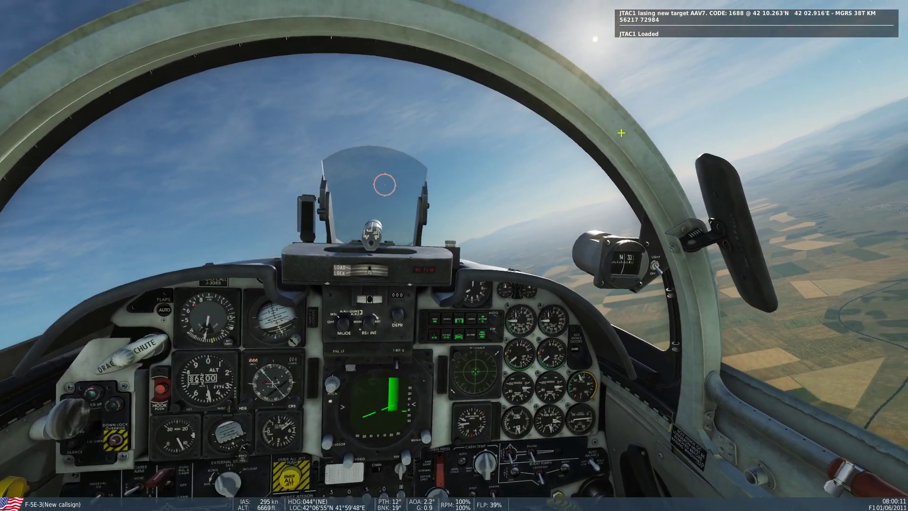
Fly on briefly with accelerated time, return to normal speed and request JTAC Status through the Other radio commands.
key(ctrl+z)
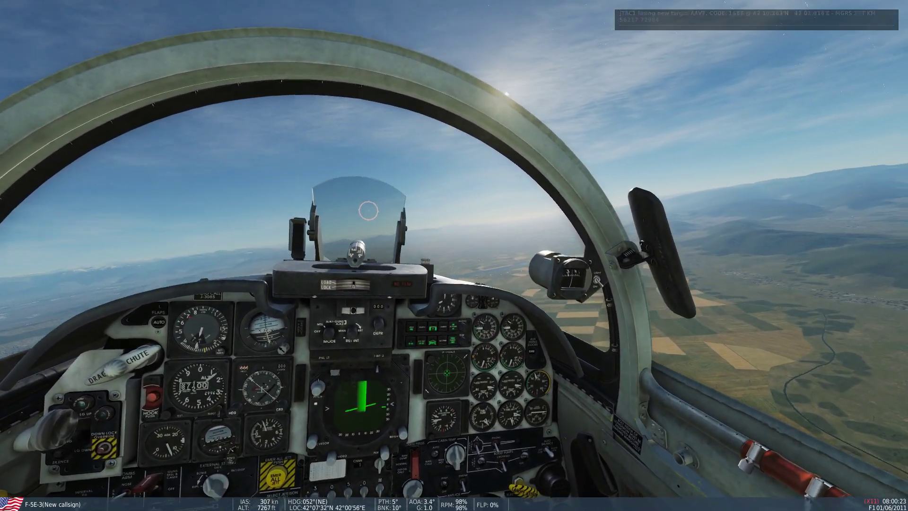
key(shift+z)
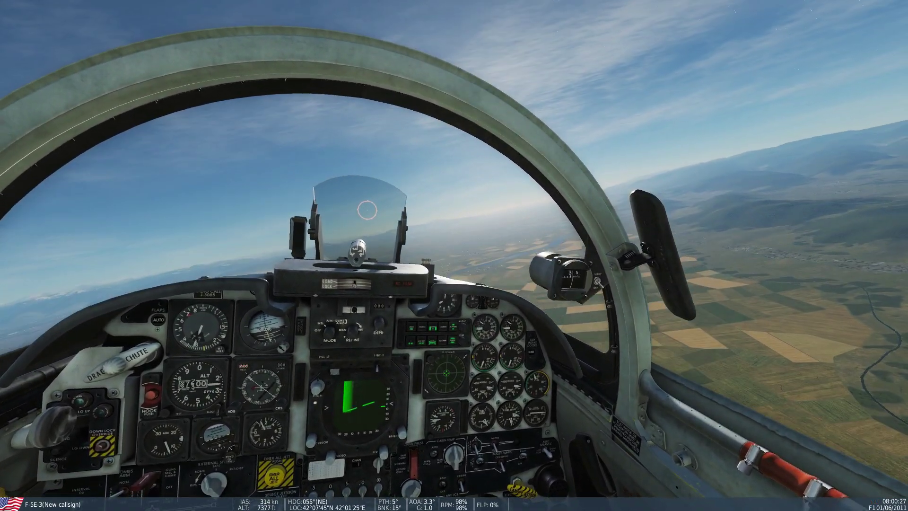
key(backslash)
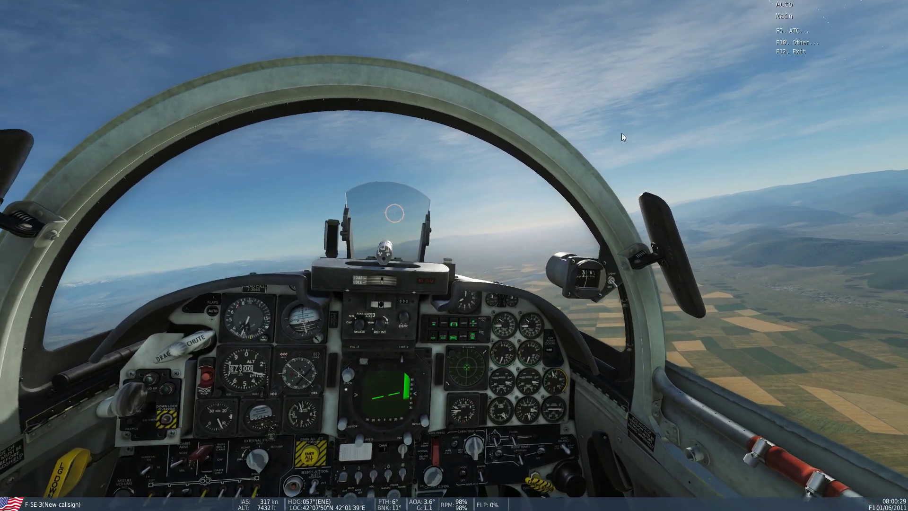
key(F10)
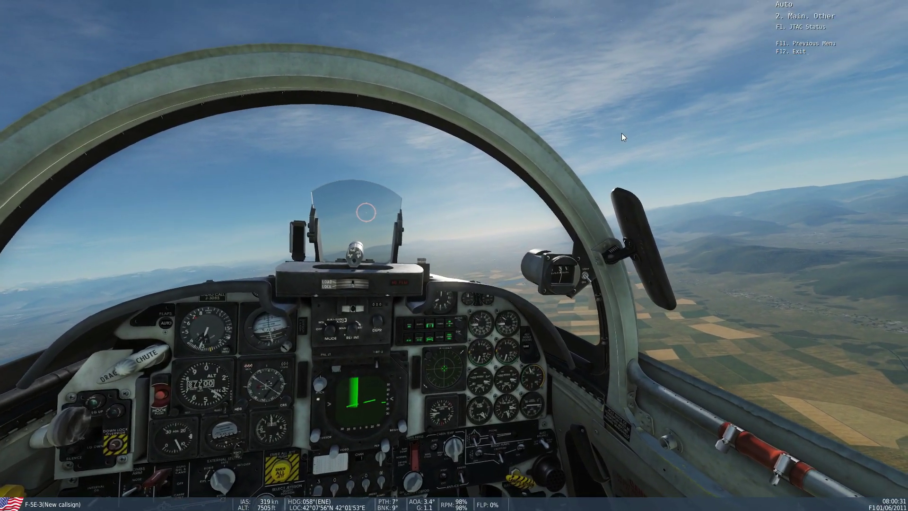
key(F1)
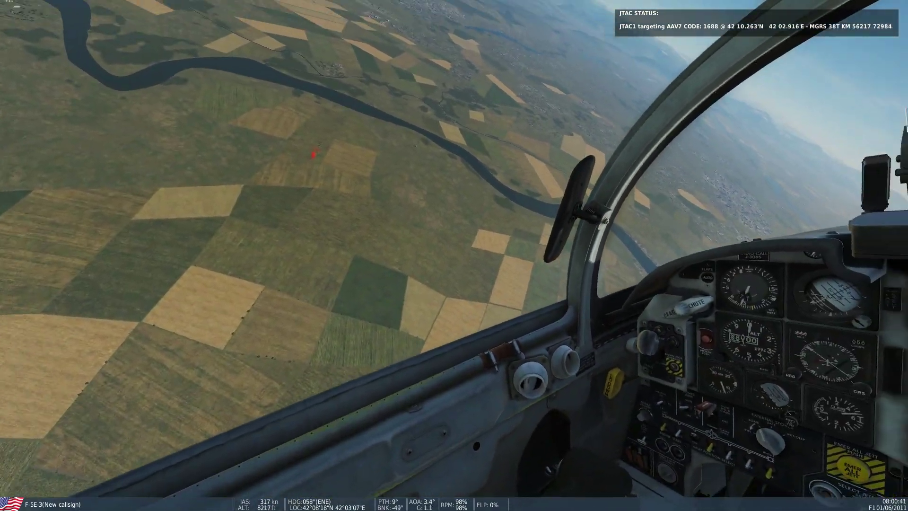
Accelerate time for the attack run and follow the released GBU-12 to the smoke-marked AAV-7 in weapon and ground-unit views.
key(ctrl+z)
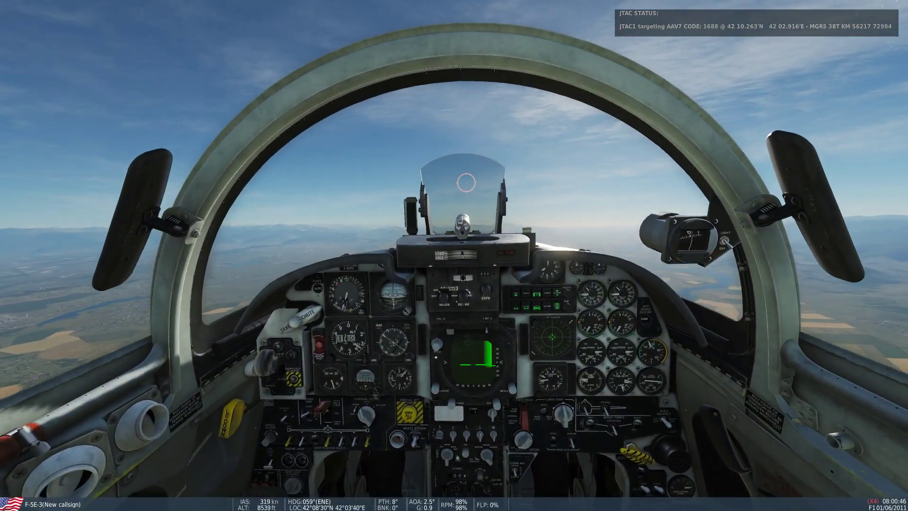
key(ctrl+z)
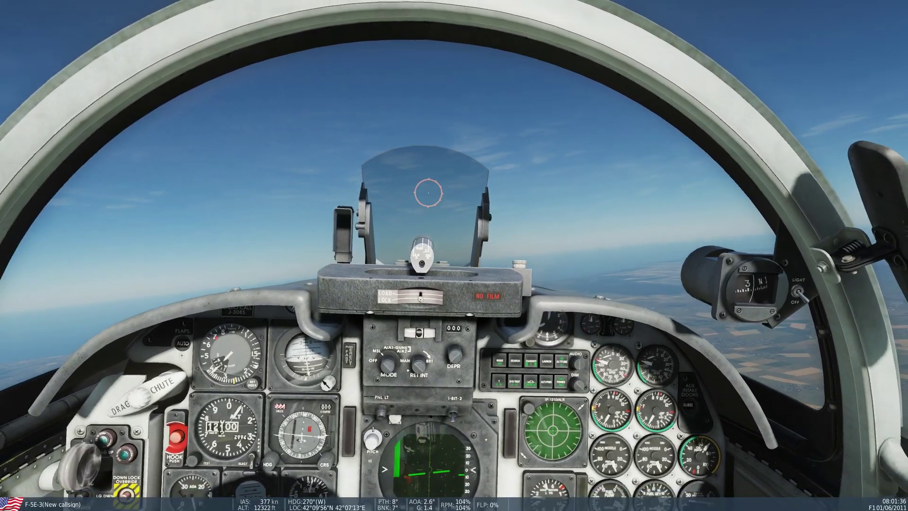
key(F6)
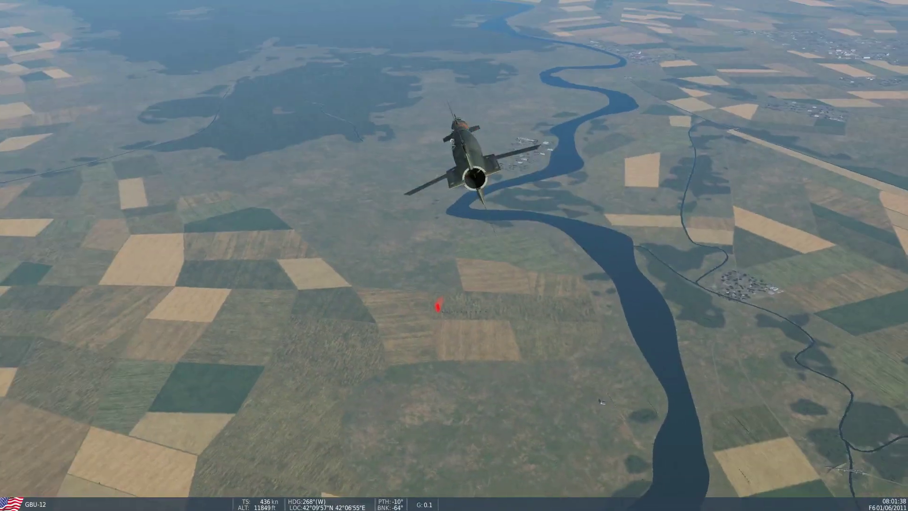
key(ctrl+z)
key(shift+z)
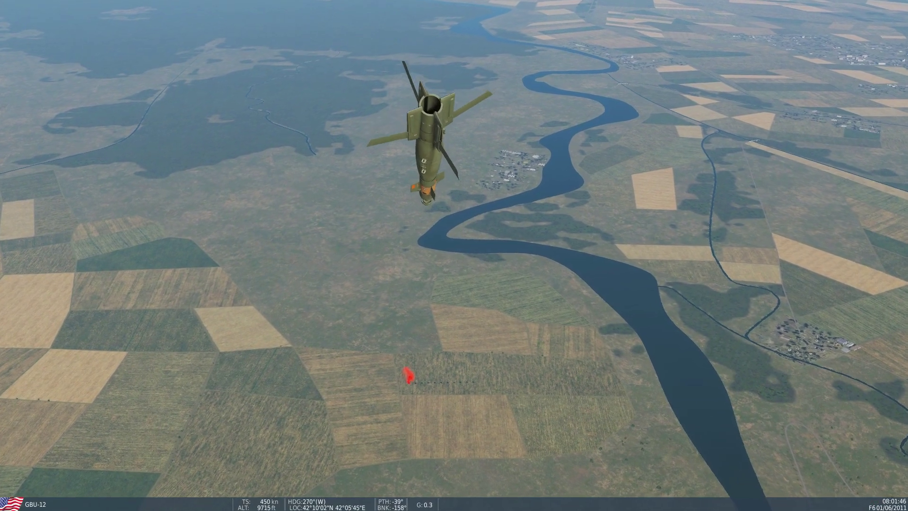
key(F7)
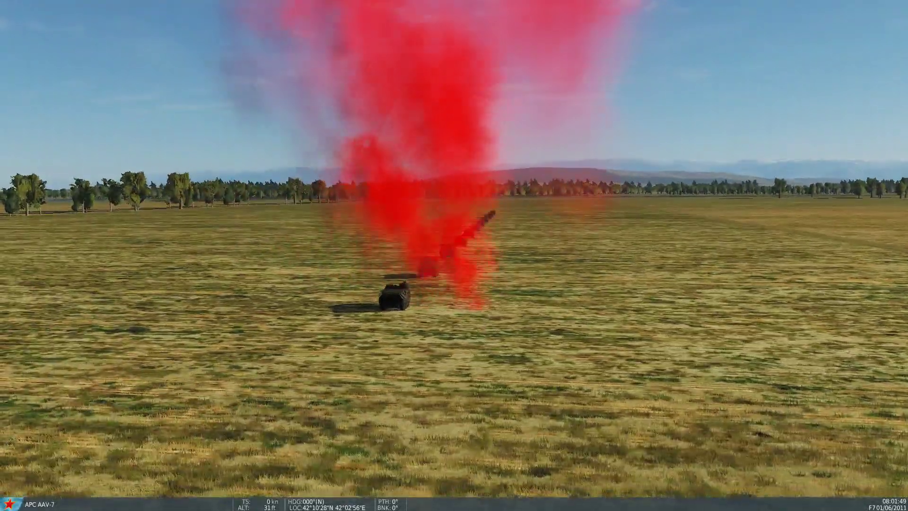
key(F1)
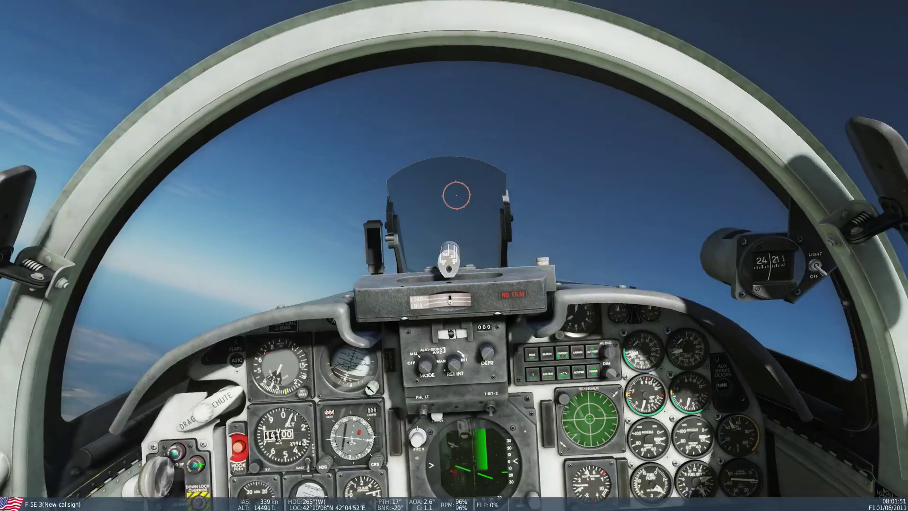
key(F6)
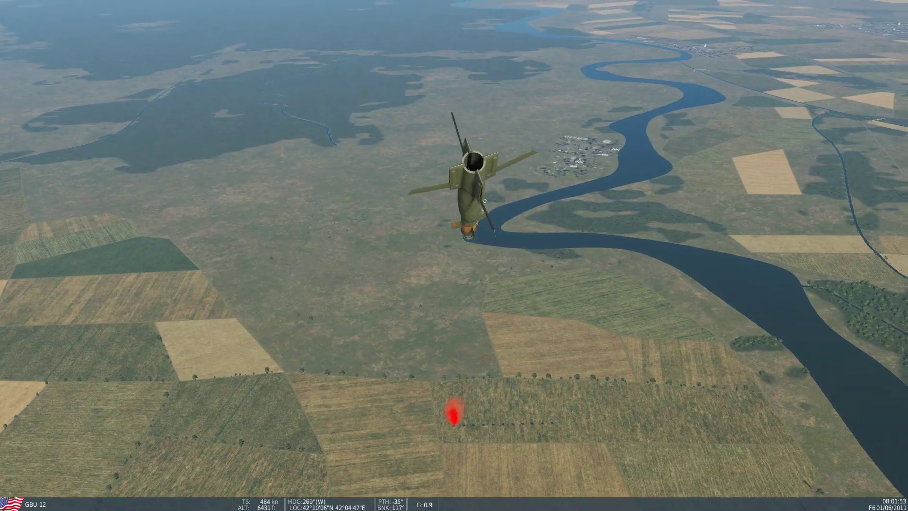
key(ctrl+z)
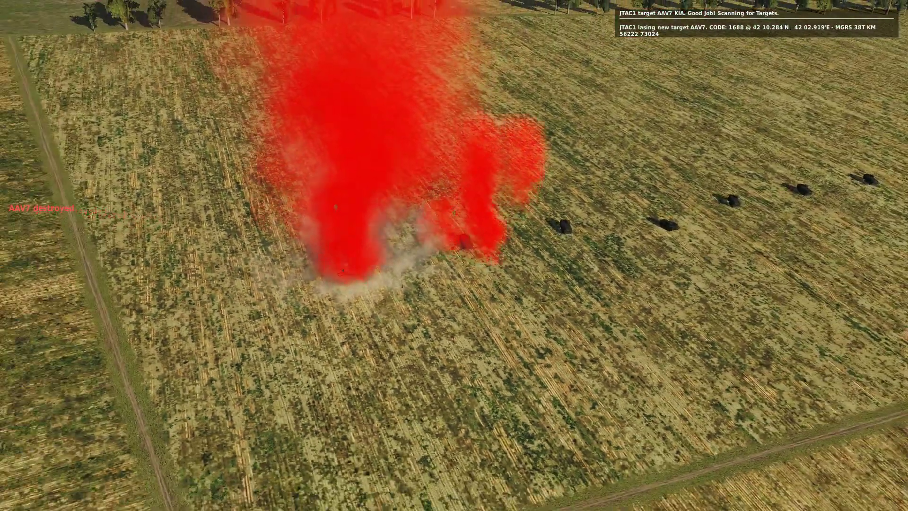
Return to the F-5E-3 cockpit and adjust time acceleration while circling back for a second attack run.
key(F1)
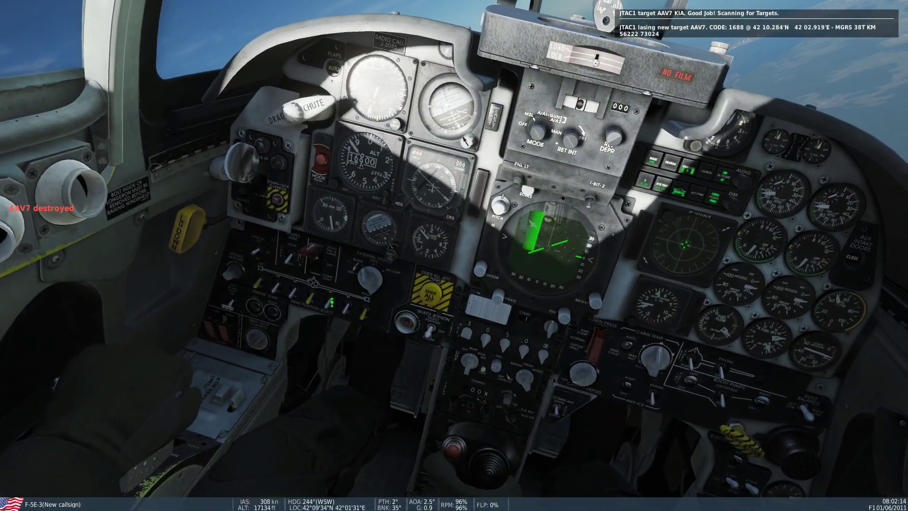
key(ctrl+z)
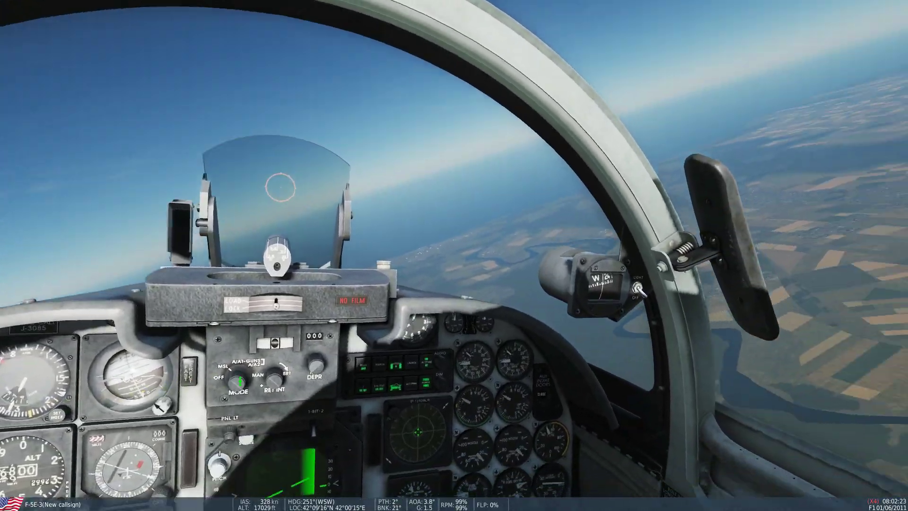
key(ctrl+z)
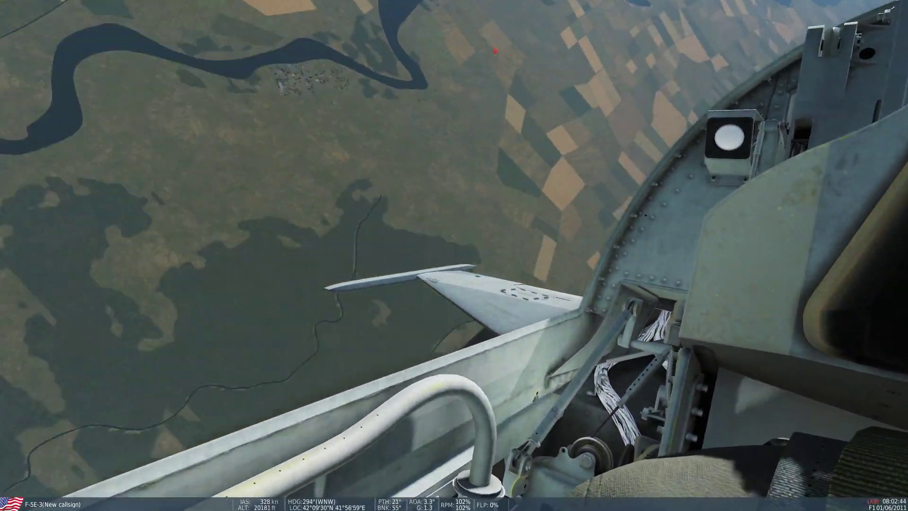
key(alt+z)
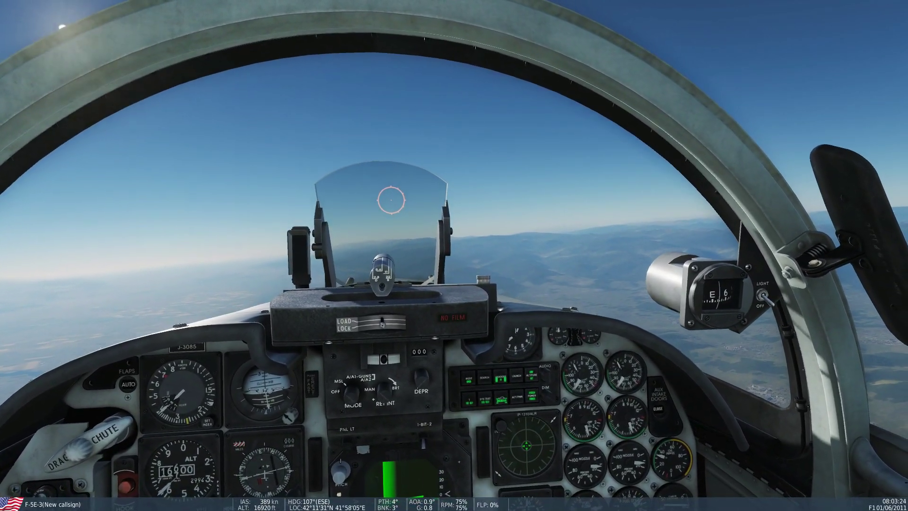
Follow the second GBU-12 to its target in weapon view with accelerated time, and return to the cockpit.
key(F6)
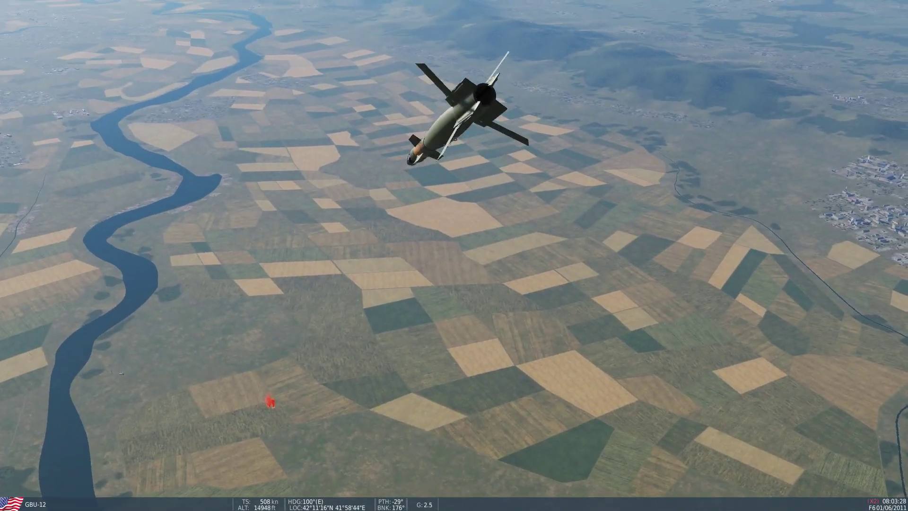
key(ctrl+z)
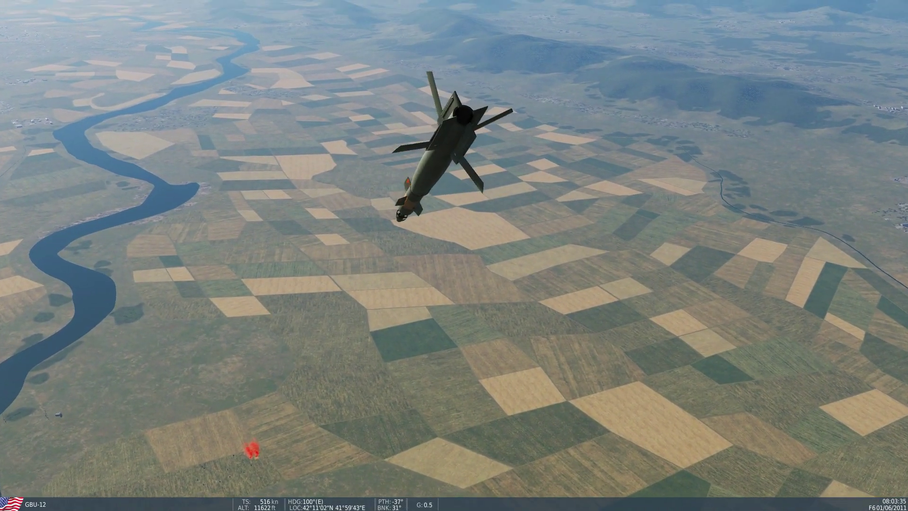
key(F1)
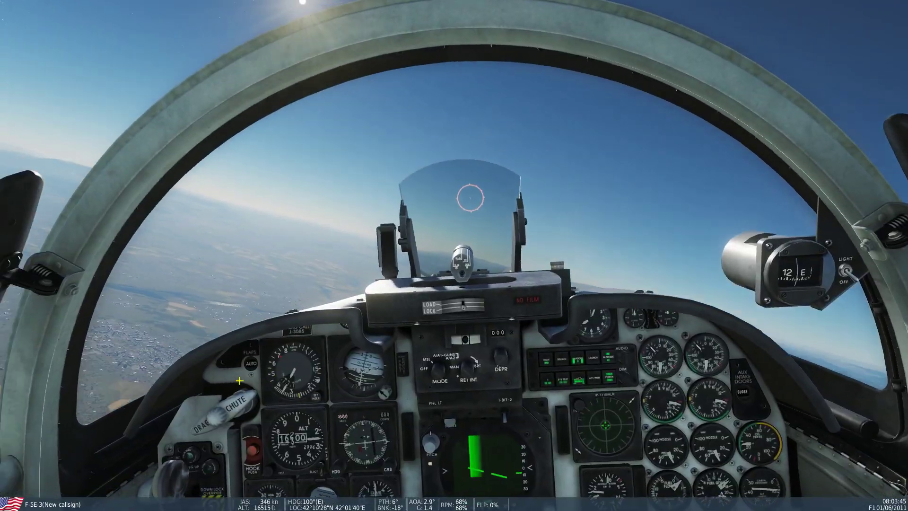
key(ctrl+z)
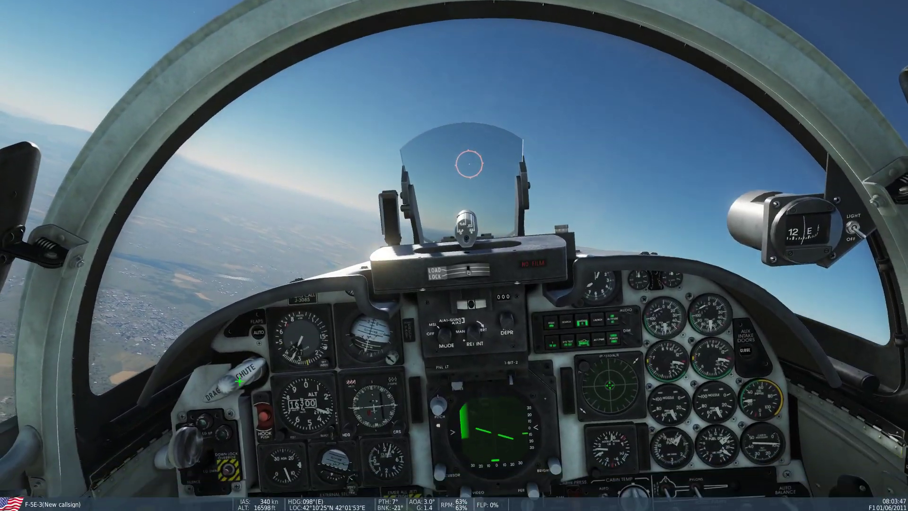
key(F6)
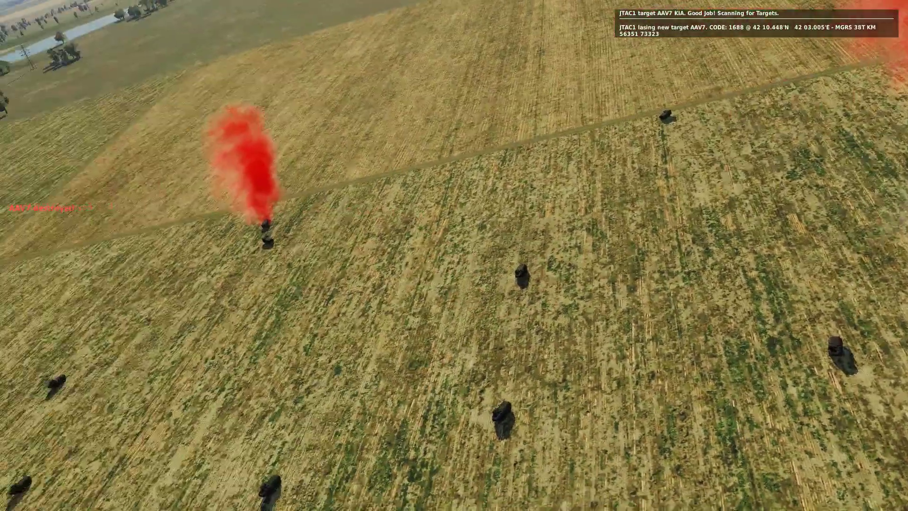
key(F1)
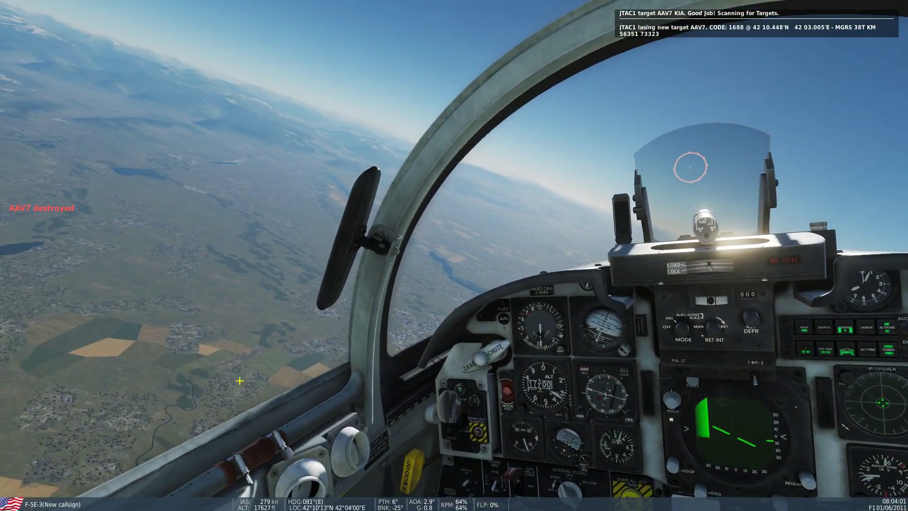